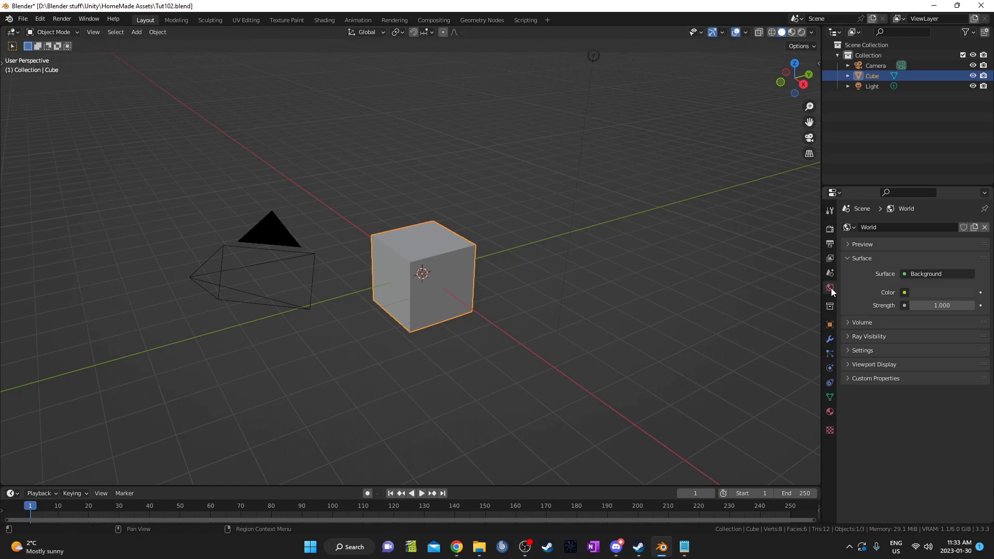
# Use an Environment Texture for the world color and load cayley_interior_1k.hdr from the HDRIHaven folder.
pyautogui.click(904, 296)
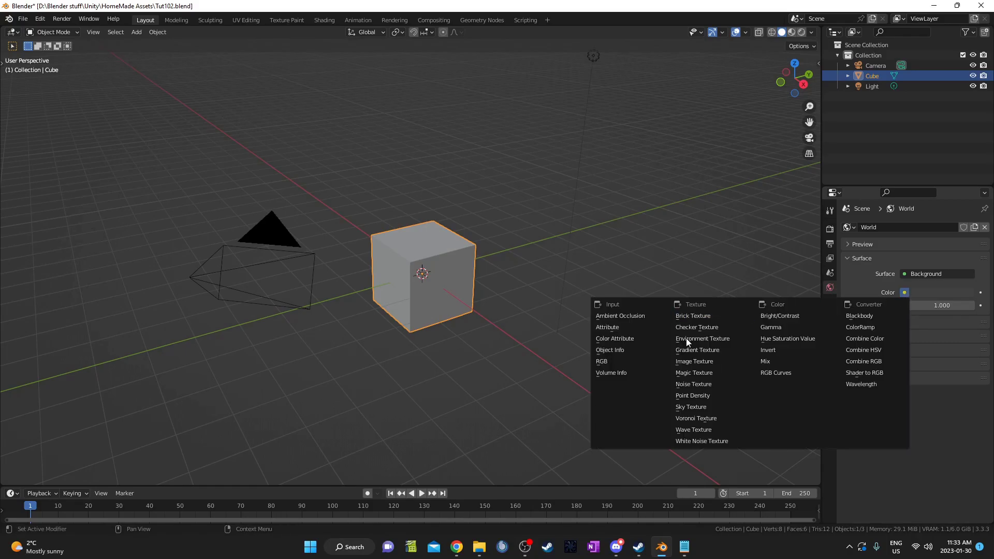
pyautogui.click(693, 347)
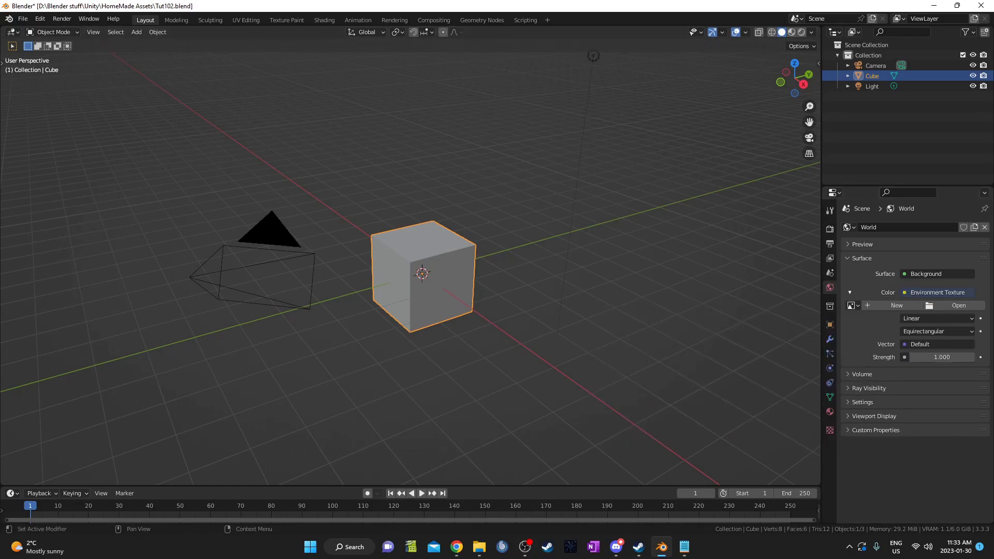
pyautogui.click(958, 306)
pyautogui.click(41, 319)
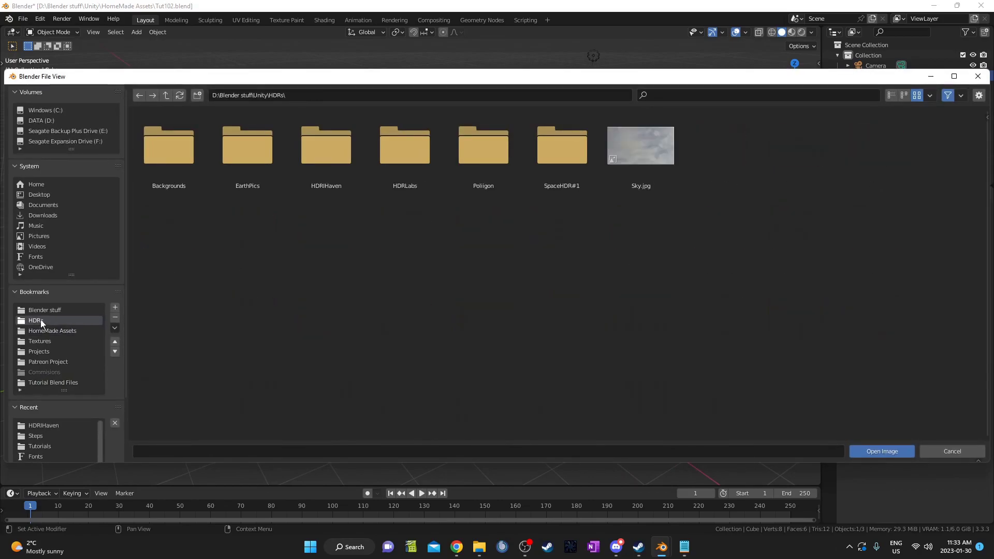
pyautogui.doubleClick(339, 179)
pyautogui.doubleClick(421, 161)
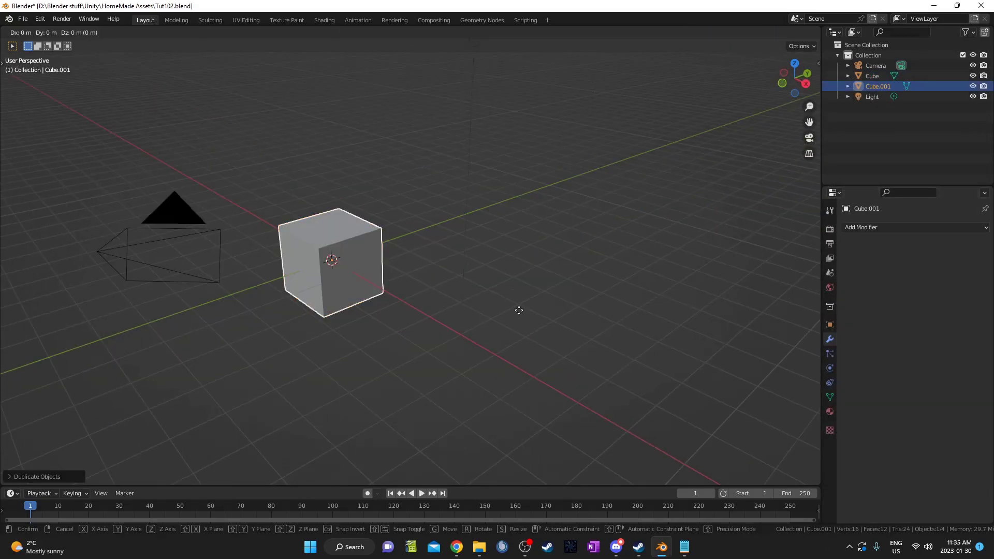
# Place a copy of the cube 7 m along X and scale its mesh by 0.1 in Z.
pyautogui.click(699, 428)
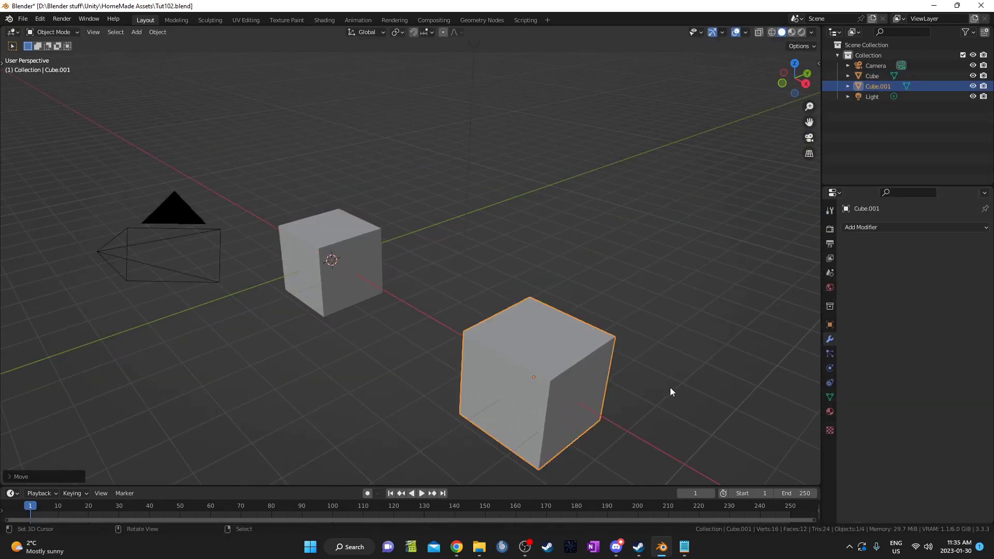
pyautogui.press('Tab')
pyautogui.write('sz0.1')
pyautogui.press('Return')
pyautogui.press('Tab')
pyautogui.press('n')
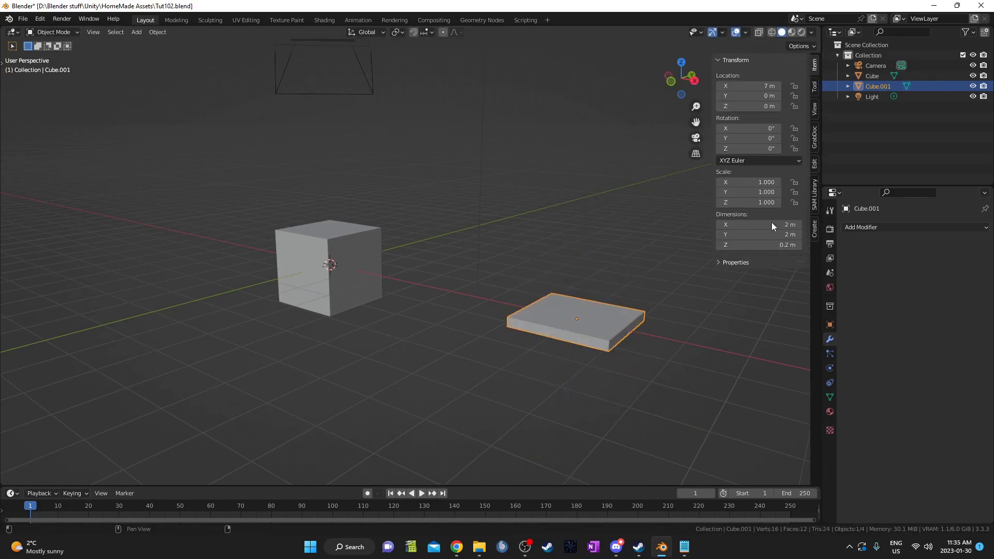
# Add a Bevel modifier to the flattened cube with an amount of 0.03 m and 3 segments.
pyautogui.click(873, 228)
pyautogui.click(775, 269)
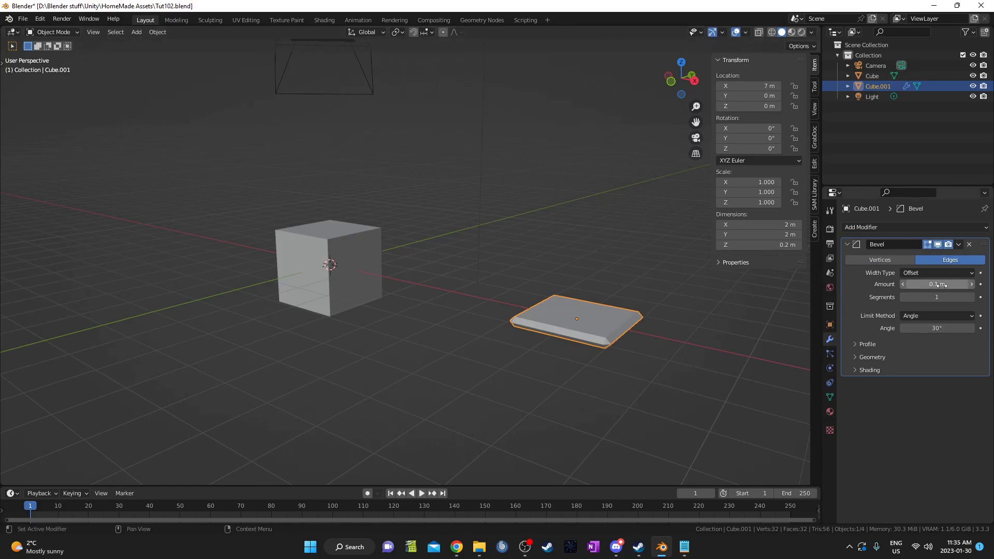
pyautogui.click(941, 286)
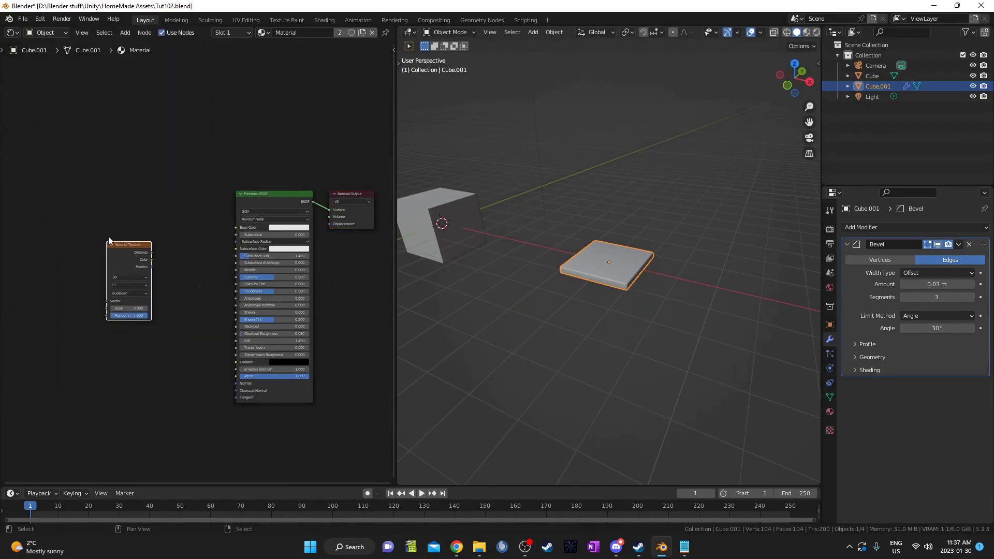
# Feed the Voronoi Texture from Texture Coordinate, Noise Texture, Mix and Mapping nodes, with a Mix factor of 0.850 and a -45° Z rotation.
pyautogui.scroll(3, 181, 285)
pyautogui.hotkey('ctrl', 'space')
pyautogui.click(384, 202)
pyautogui.hotkey('shift', 'a')
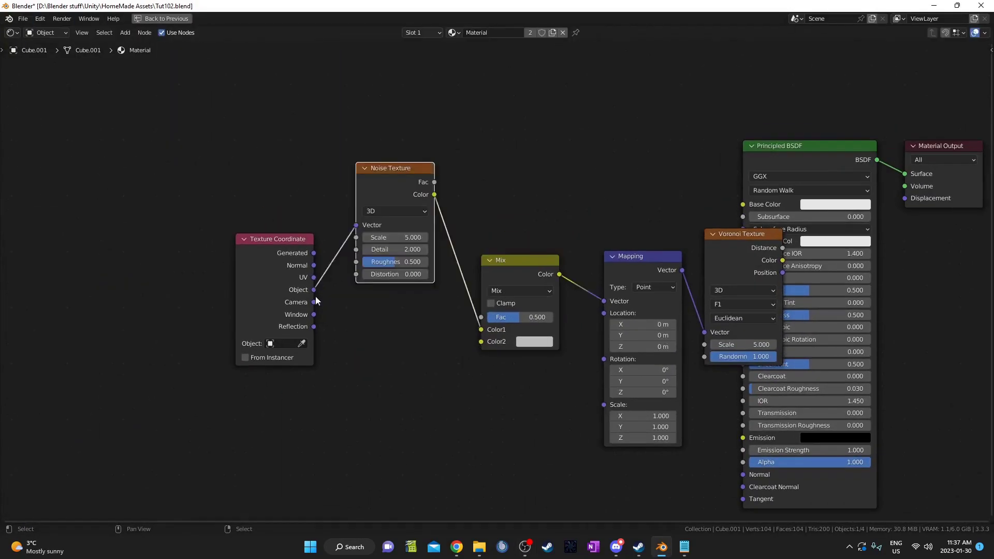
pyautogui.press('Home')
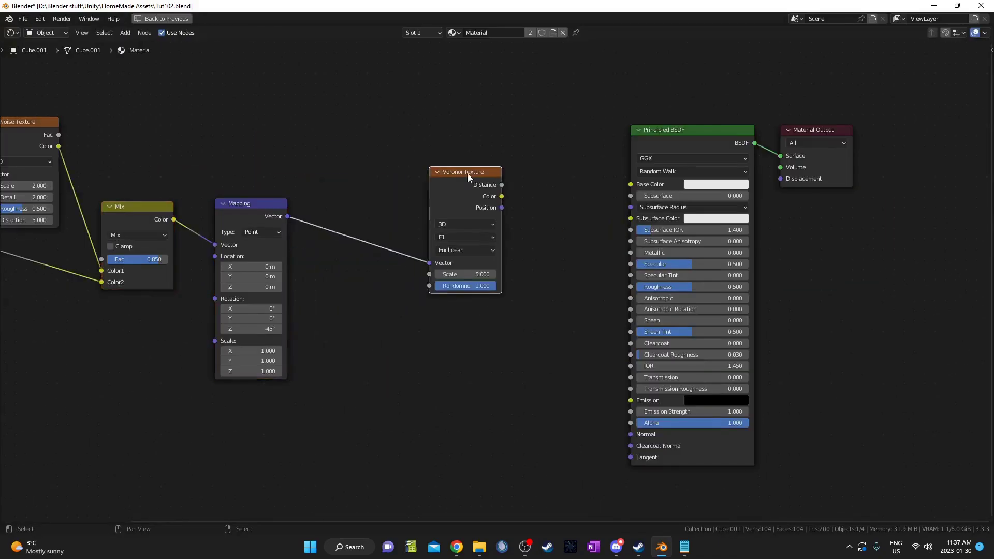
# Insert an Add node before and a ColorRamp after the Voronoi Texture, and set the texture's feature to F2.
pyautogui.click(370, 218)
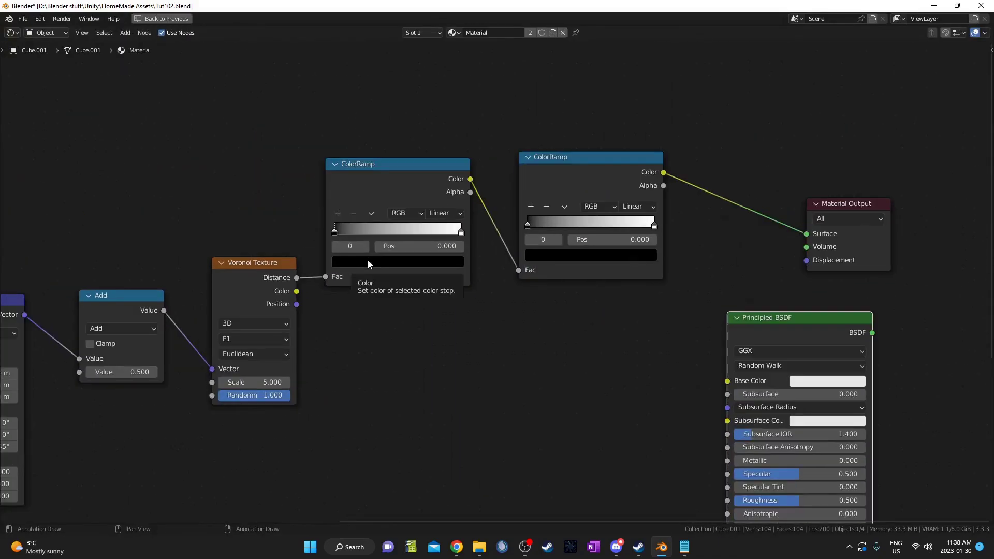
pyautogui.click(444, 244)
pyautogui.click(254, 338)
pyautogui.click(270, 368)
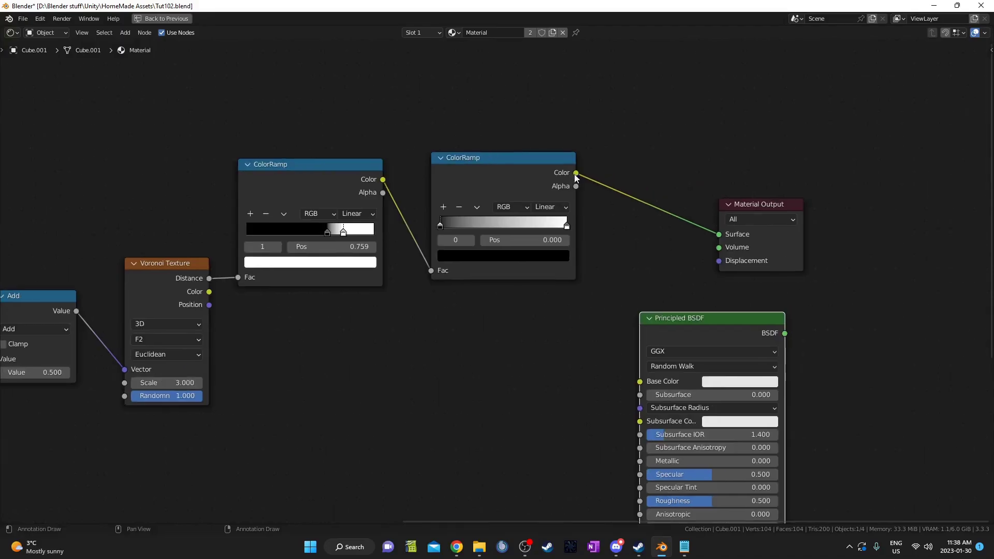
# Paste a copied colour code into a colour stop of the second ColorRamp.
pyautogui.click(418, 253)
pyautogui.click(409, 200)
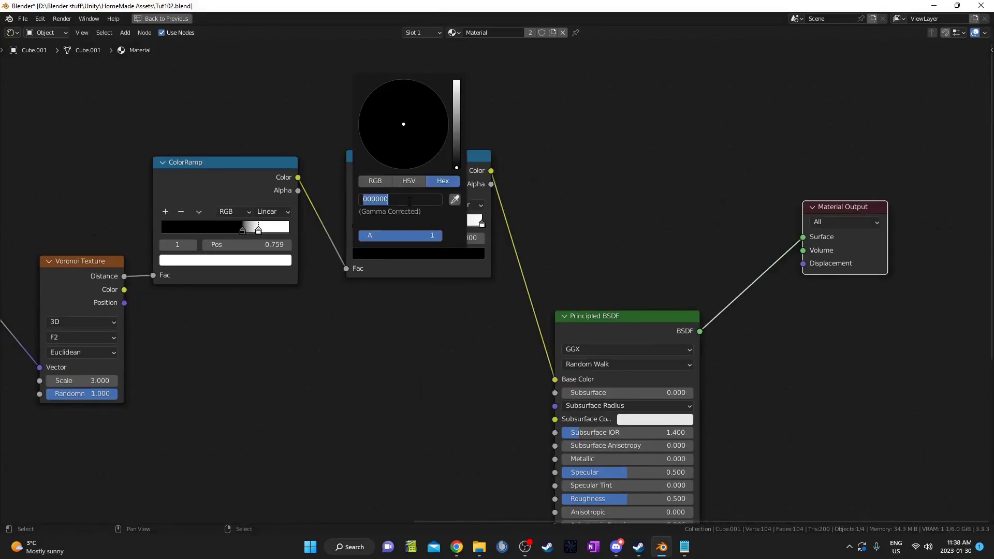
pyautogui.hotkey('ctrl', 'v')
pyautogui.press('Return')
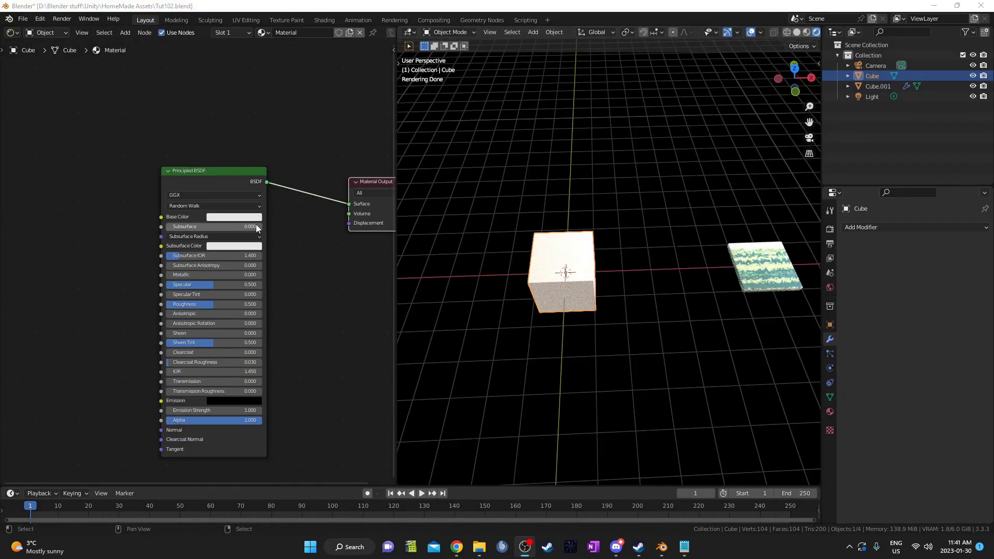
# Switch the node area to the Geometry Node Editor and create a new node tree for the original cube.
pyautogui.click(12, 32)
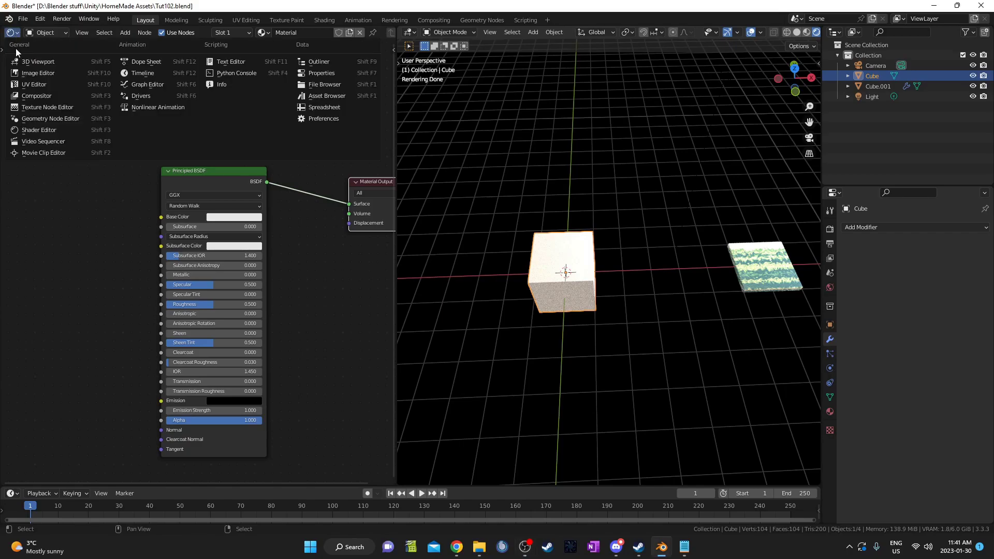
pyautogui.click(50, 120)
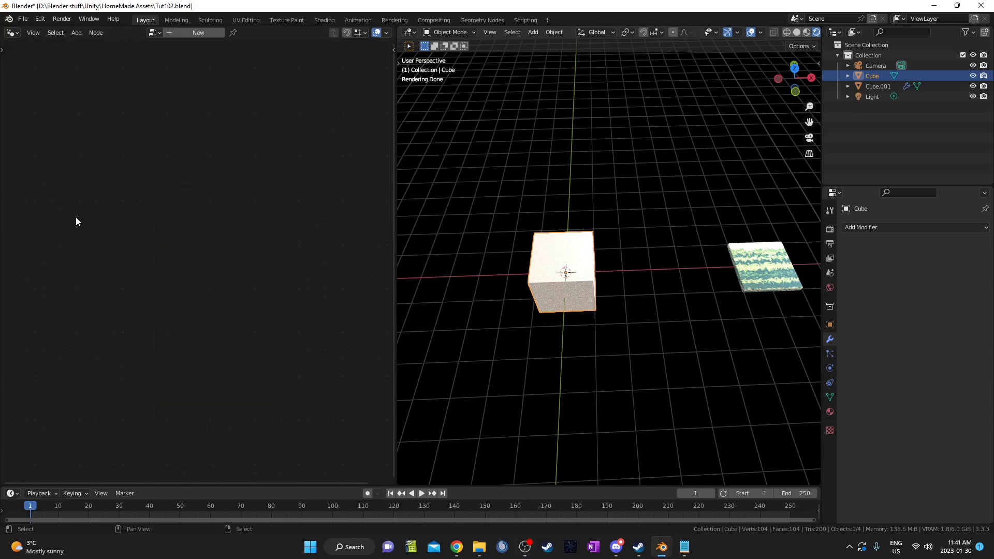
pyautogui.click(181, 33)
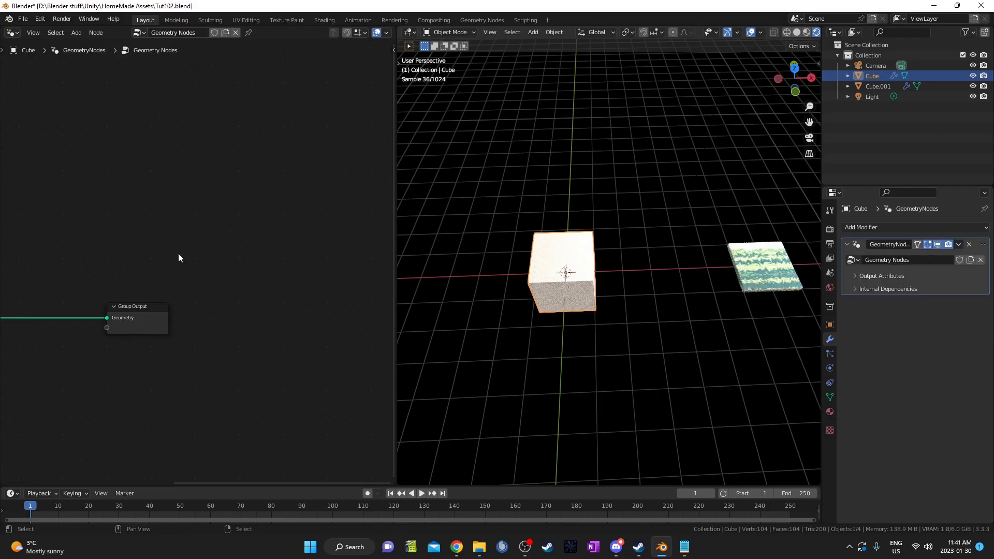
# Insert a Grid node into the link between Group Input and Group Output.
pyautogui.hotkey('shift', 'a')
pyautogui.click(172, 252)
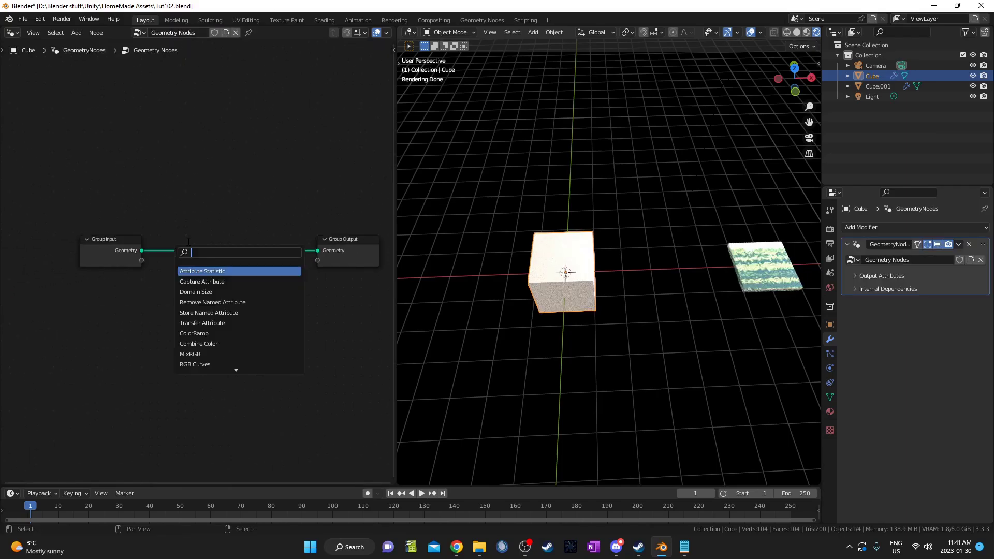
pyautogui.write('grid')
pyautogui.press('Return')
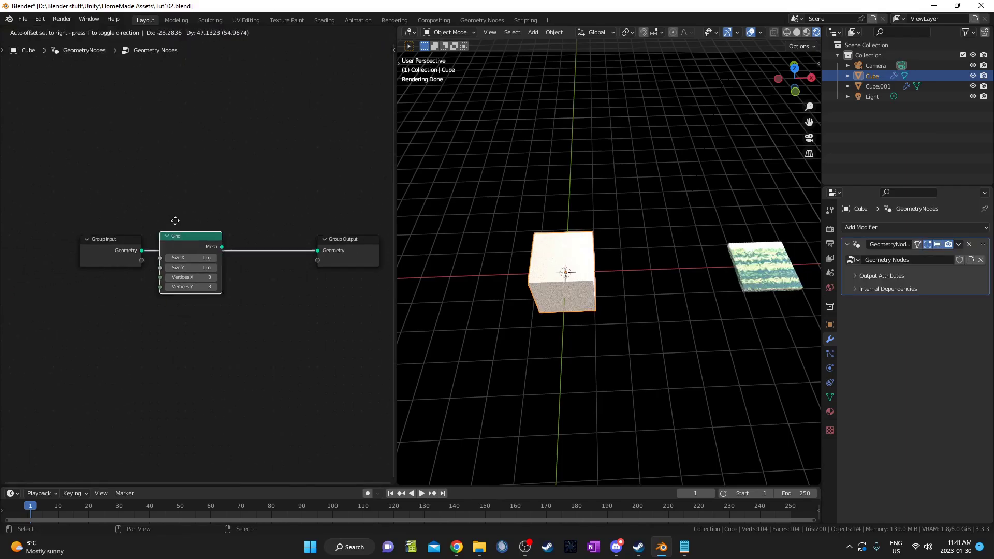
pyautogui.click(172, 213)
# Set the Grid node's size to 3.7 m in X and 2 m in Y.
pyautogui.scroll(3, 155, 243)
pyautogui.click(221, 244)
pyautogui.write('3.7')
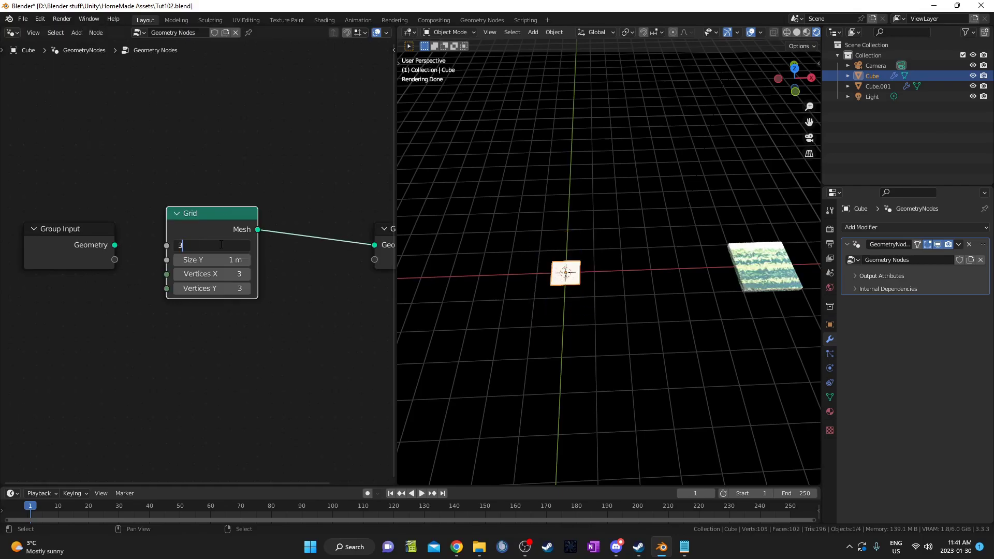
pyautogui.press('Tab')
pyautogui.write('2')
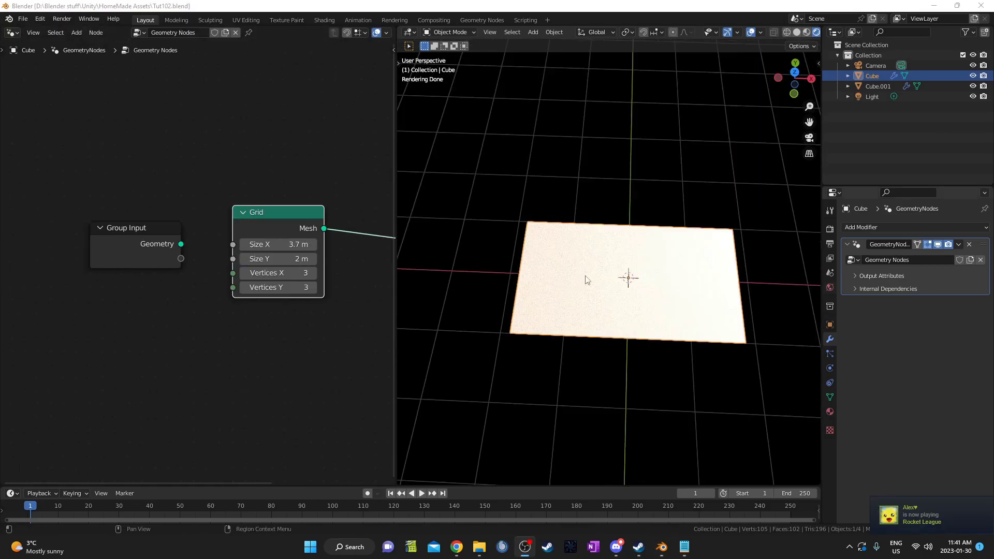
# Drive the Grid size with Value nodes of 3.7 and 2, and its X and Y vertices with each value multiplied by 4.
pyautogui.moveTo(51, 280); pyautogui.dragTo(172, 292, button='middle')
pyautogui.moveTo(260, 256); pyautogui.dragTo(62, 256)
pyautogui.hotkey('shift', 'a')
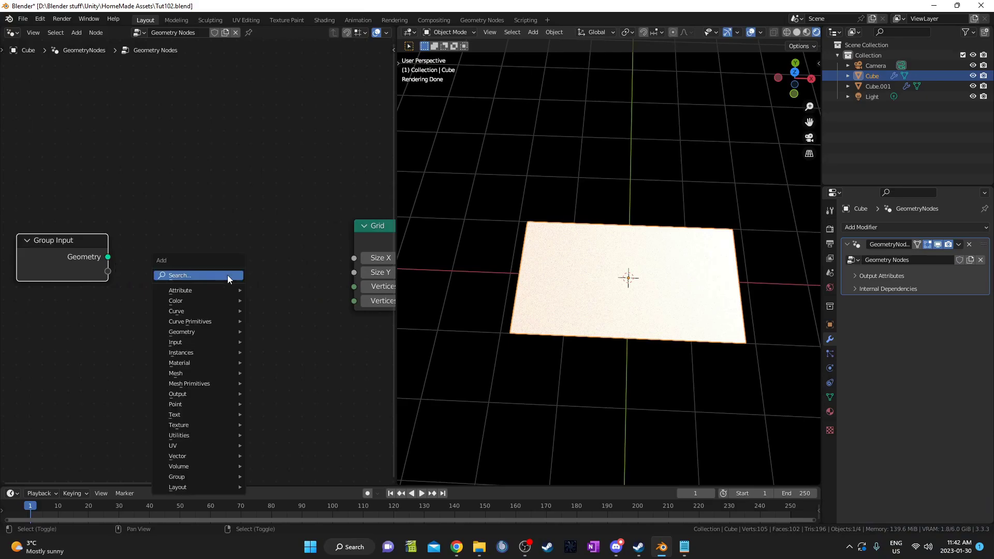
pyautogui.write('val')
pyautogui.press('Return')
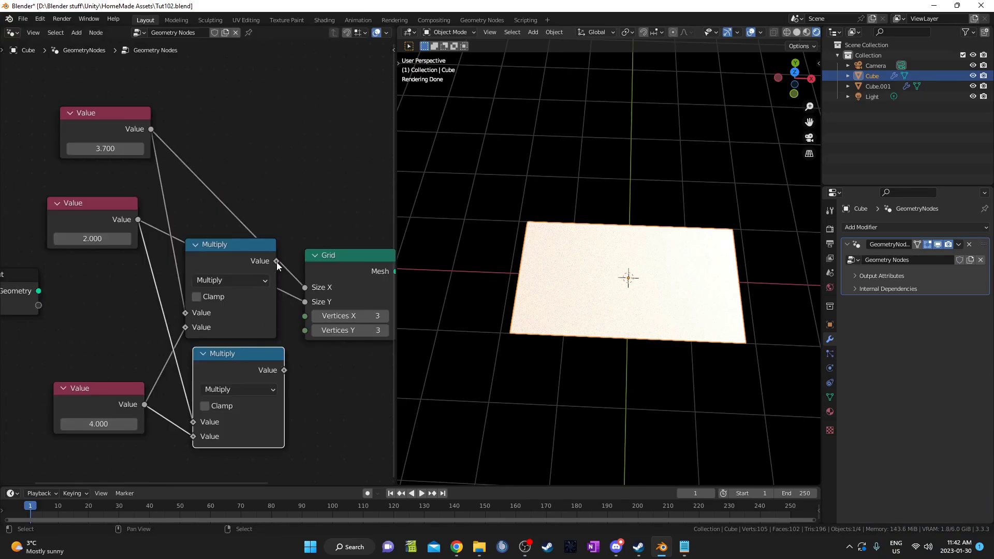
pyautogui.moveTo(277, 262); pyautogui.dragTo(305, 316)
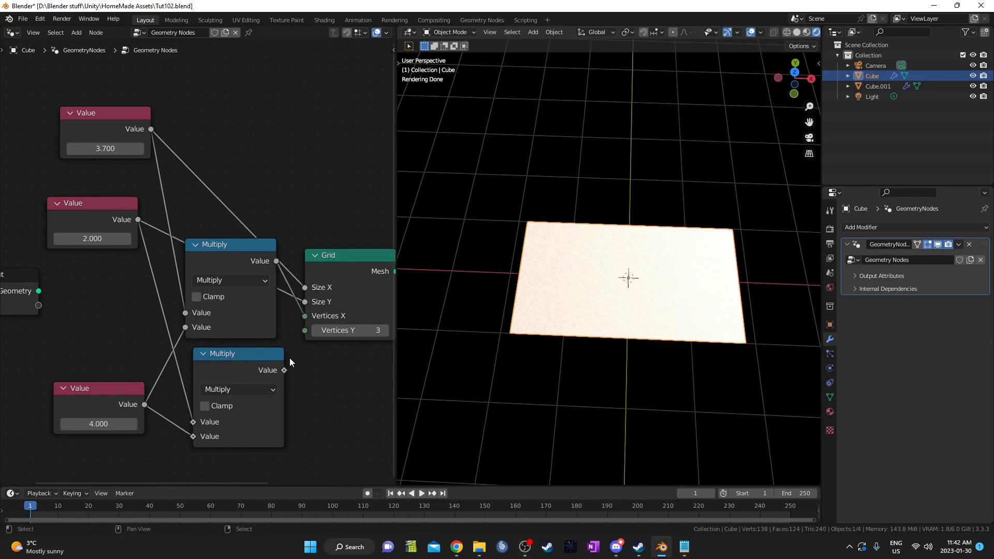
pyautogui.moveTo(285, 369); pyautogui.dragTo(304, 330)
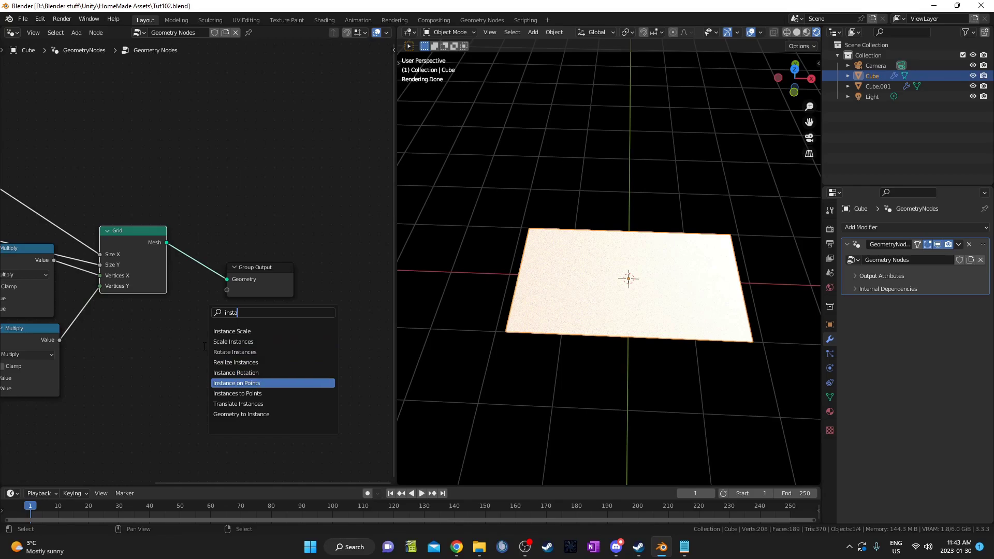
# Insert an Instance on Points node between the Grid and Group Output, leaving space beside the Grid.
pyautogui.click(258, 382)
pyautogui.click(201, 246)
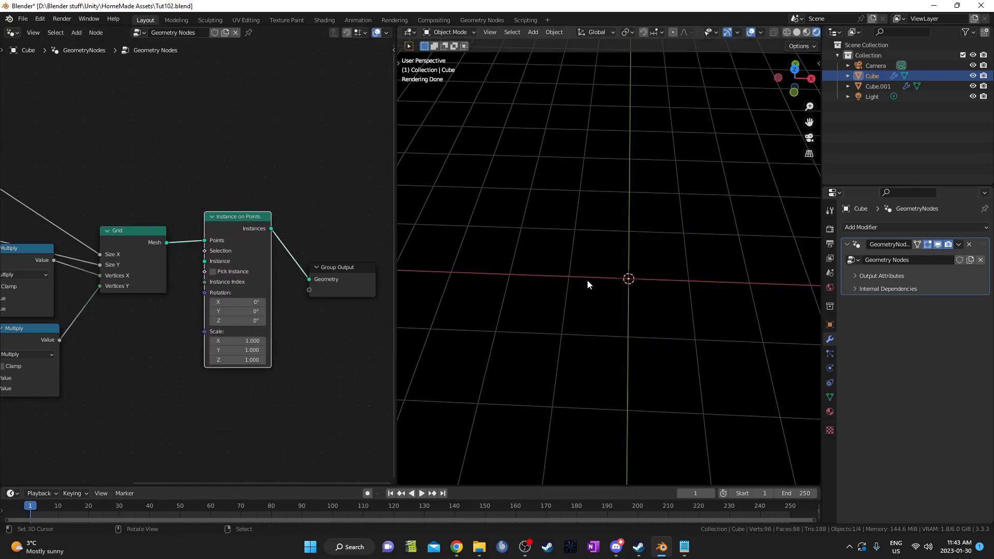
pyautogui.moveTo(128, 339); pyautogui.dragTo(163, 351, button='middle')
pyautogui.scroll(1, 202, 269)
pyautogui.moveTo(257, 223); pyautogui.dragTo(288, 216)
# Add an Object Info node for Cube.001 and connect its Geometry to the Instance input of Instance on Points.
pyautogui.hotkey('shift', 'a')
pyautogui.write('sobje')
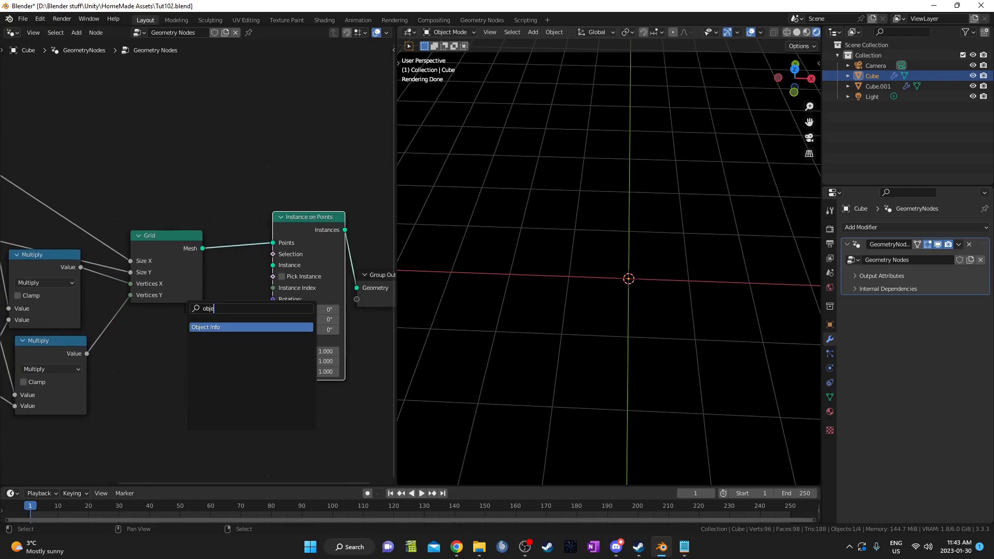
pyautogui.press('Return')
pyautogui.click(131, 327)
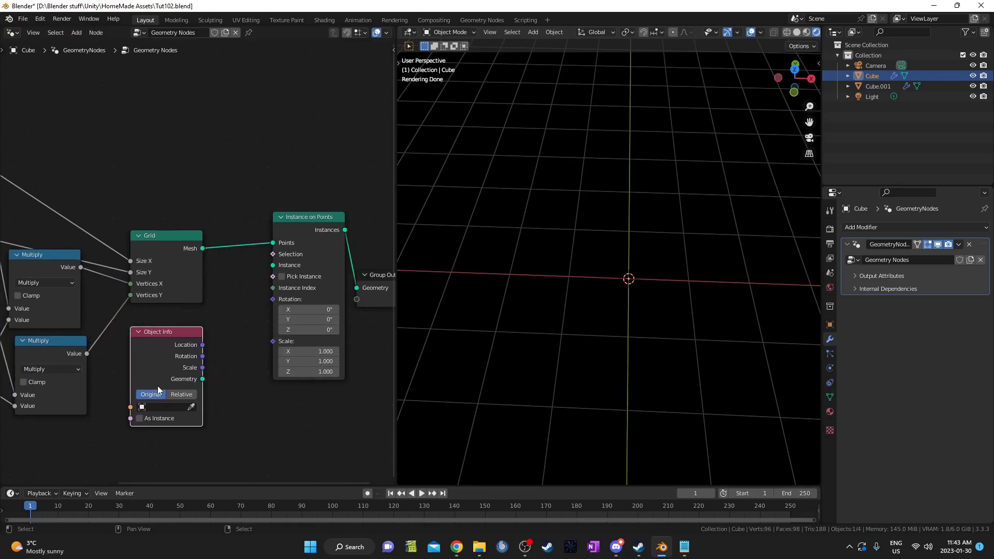
pyautogui.click(164, 409)
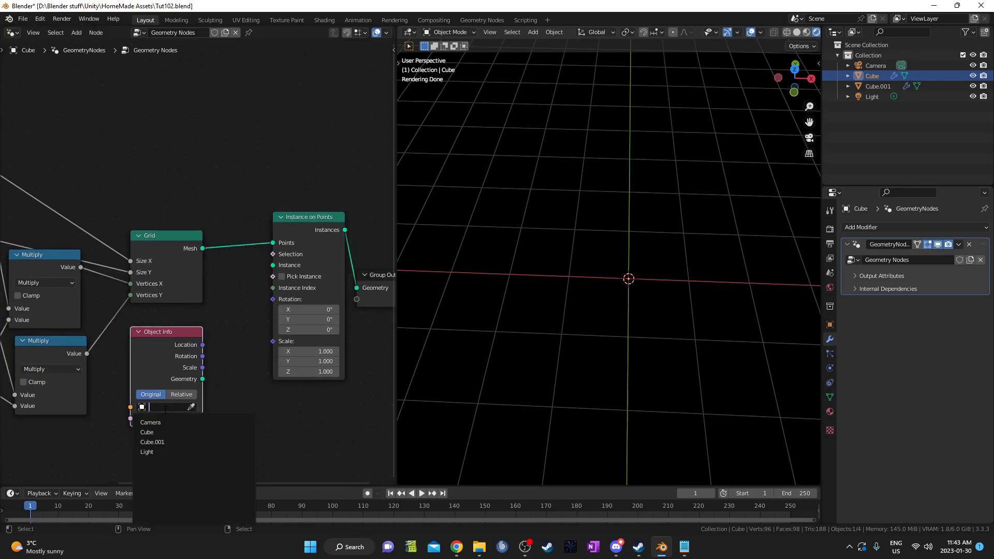
pyautogui.click(163, 442)
pyautogui.moveTo(203, 379); pyautogui.dragTo(274, 263)
# Insert a Transform node between Object Info and Instance on Points.
pyautogui.moveTo(223, 403); pyautogui.dragTo(203, 386, button='middle')
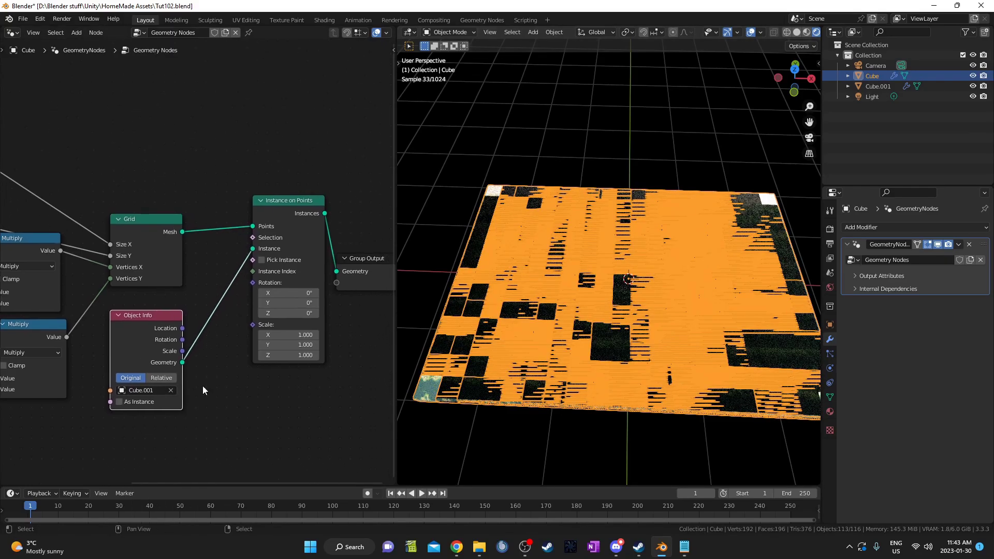
pyautogui.hotkey('shift', 'a')
pyautogui.click(188, 310)
pyautogui.write('tra')
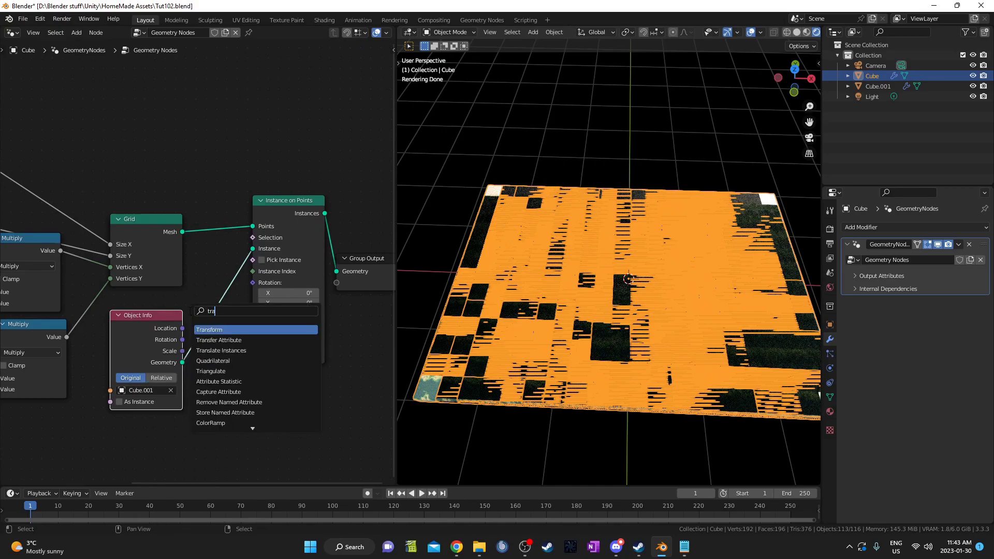
pyautogui.click(228, 329)
pyautogui.click(254, 311)
# Set the Transform node's scale to 0.142 in X and Z and 0.143 in Y.
pyautogui.click(259, 417)
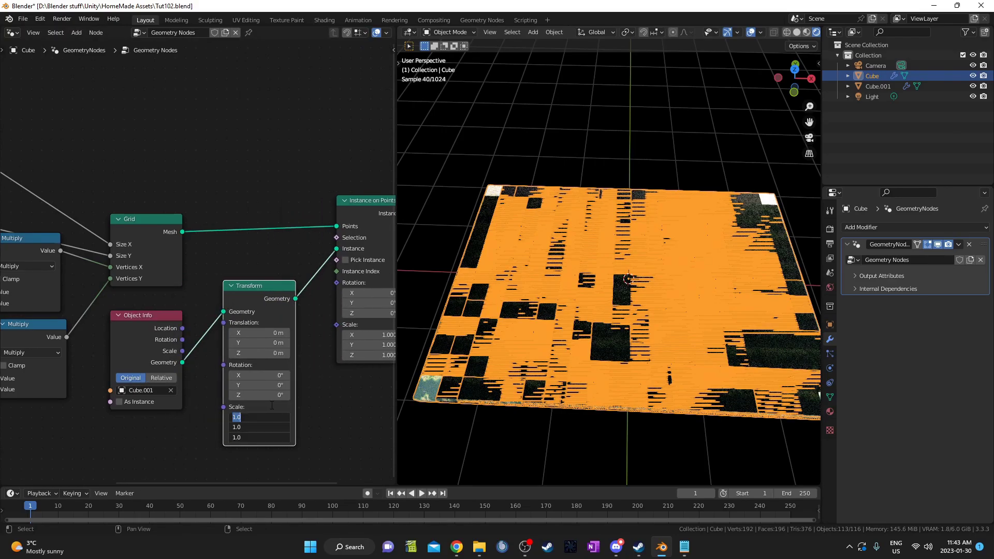
pyautogui.write('0.142')
pyautogui.press('Return')
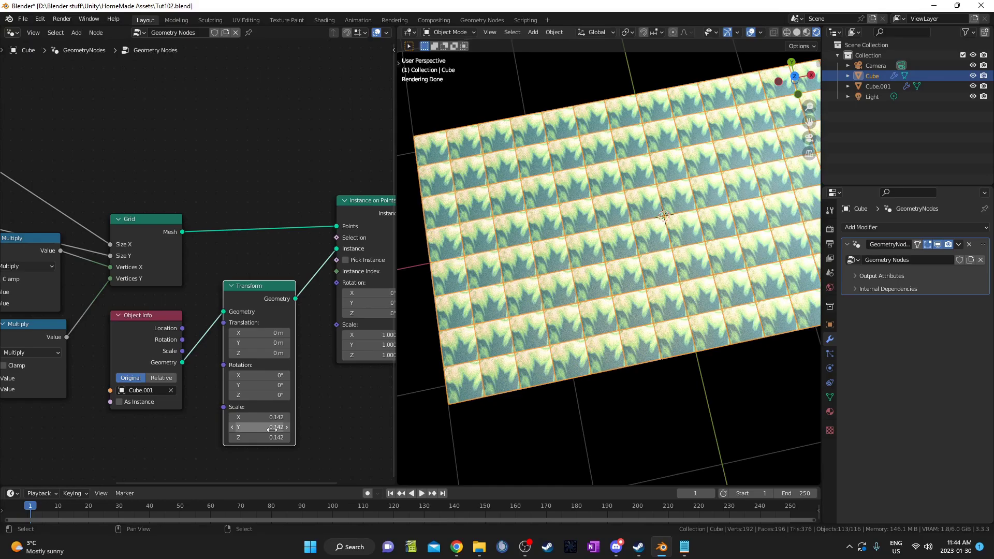
pyautogui.click(273, 430)
pyautogui.write('0.143')
pyautogui.press('Return')
pyautogui.moveTo(696, 351); pyautogui.dragTo(684, 345, button='middle')
pyautogui.scroll(-1, 685, 345)
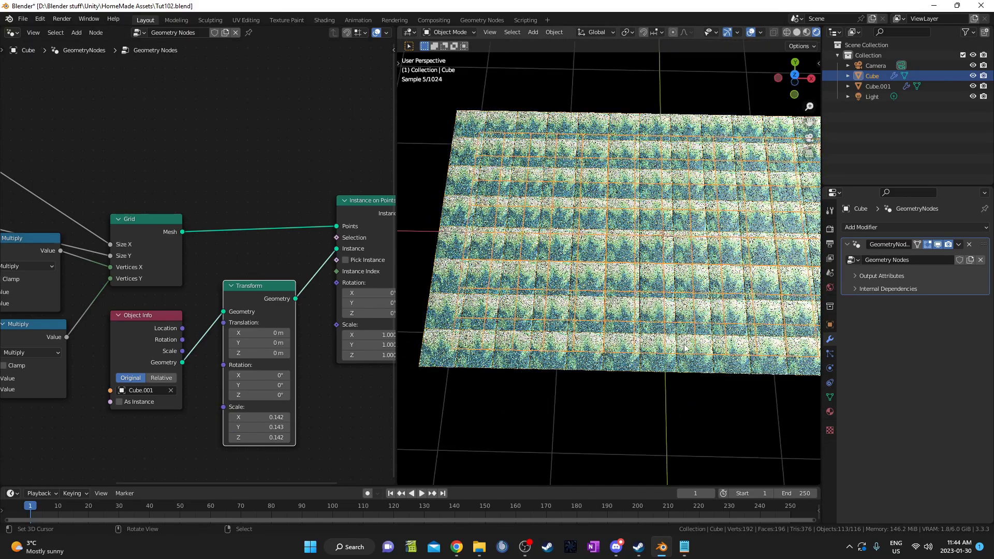
pyautogui.scroll(-2, 685, 348)
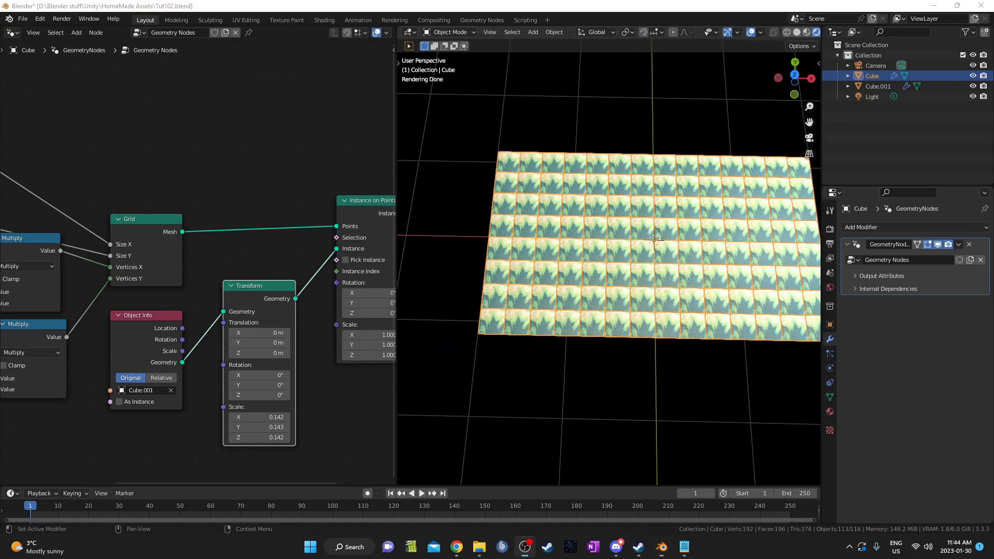
# Add a Noise Texture node in the empty area below the Object Info node.
pyautogui.hotkey('shift', 'a')
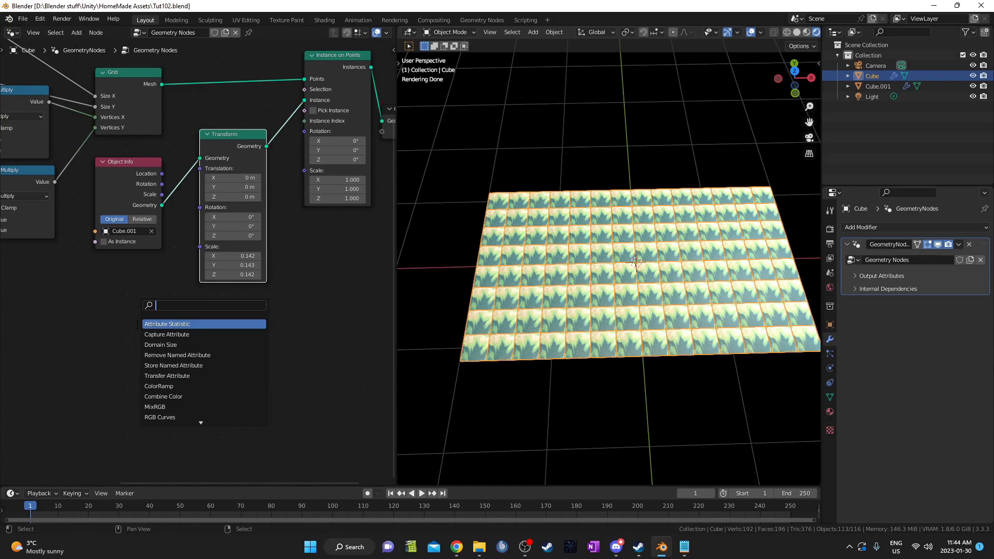
pyautogui.write('nois')
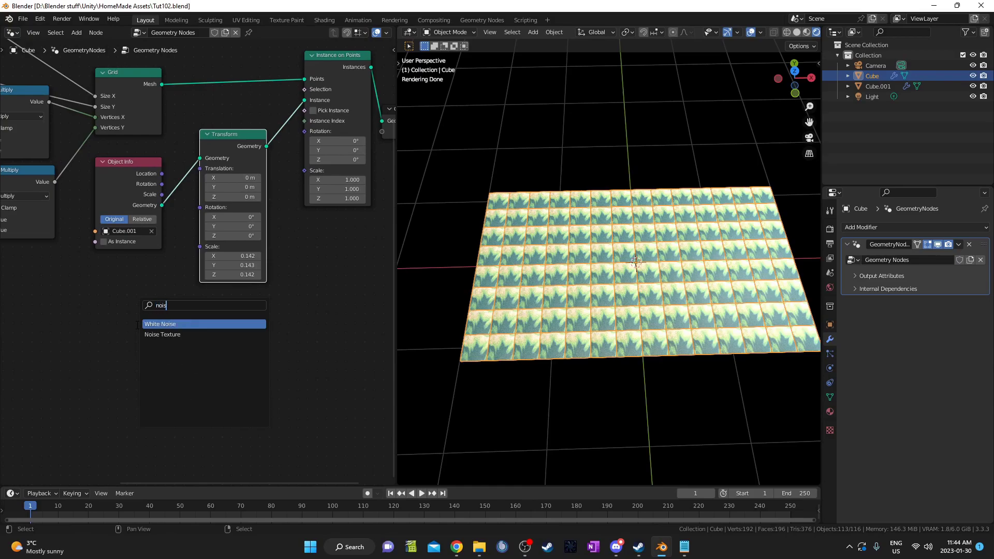
pyautogui.write('e')
pyautogui.press('Down')
pyautogui.press('Return')
pyautogui.click(54, 335)
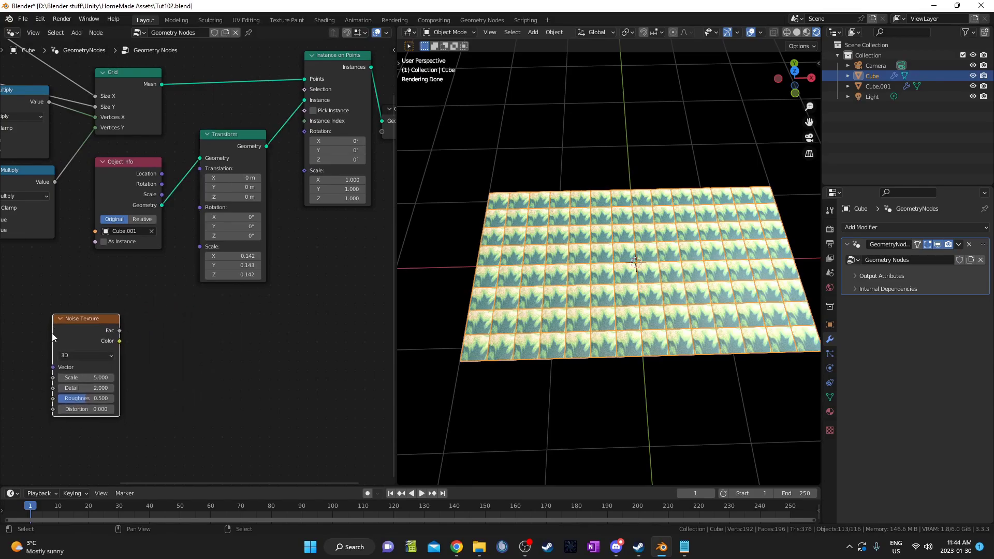
# Add Multiply, Add and Multiply Math nodes and chain them in that order from the Noise Texture's Fac output.
pyautogui.moveTo(198, 389); pyautogui.dragTo(209, 383, button='middle')
pyautogui.hotkey('shift', 'a')
pyautogui.click(194, 309)
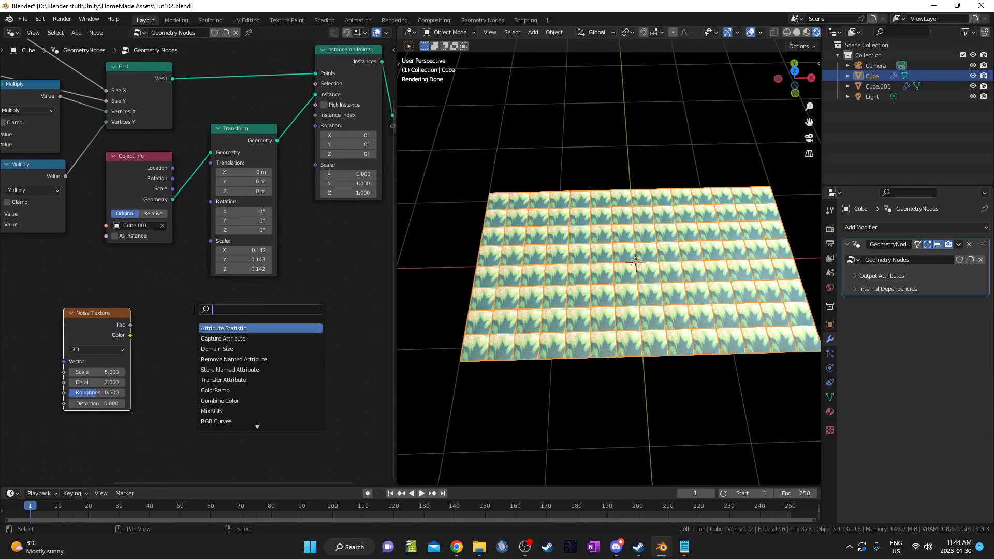
pyautogui.write('math')
pyautogui.click(182, 339)
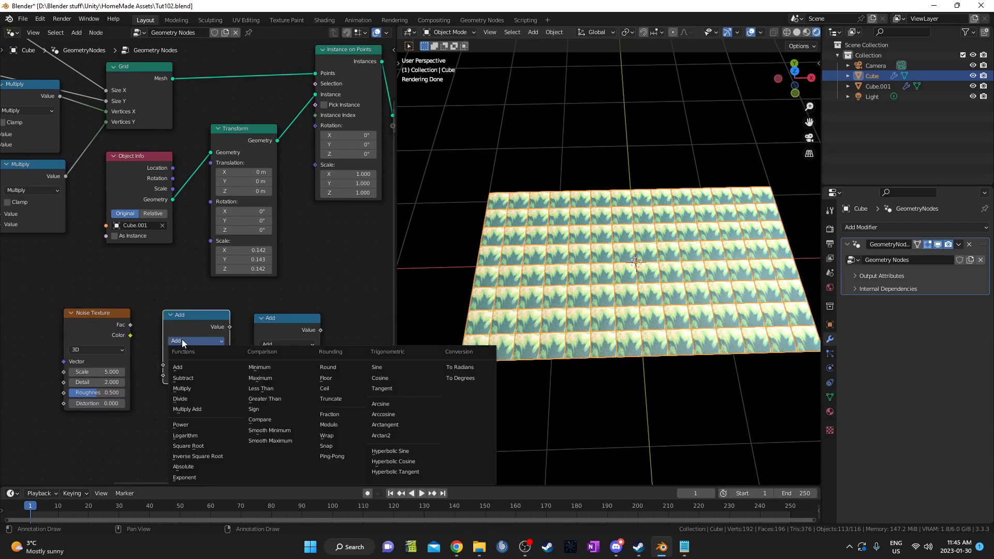
pyautogui.press('m')
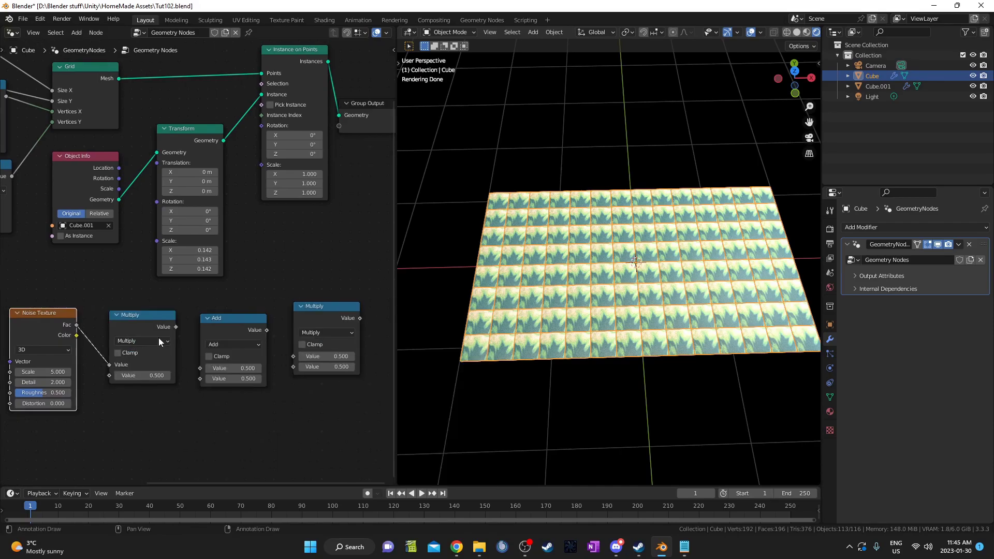
pyautogui.keyDown('alt'); pyautogui.moveTo(159, 338); pyautogui.dragTo(310, 346, button='right'); pyautogui.keyUp('alt')
pyautogui.moveTo(314, 365); pyautogui.dragTo(249, 389, button='middle')
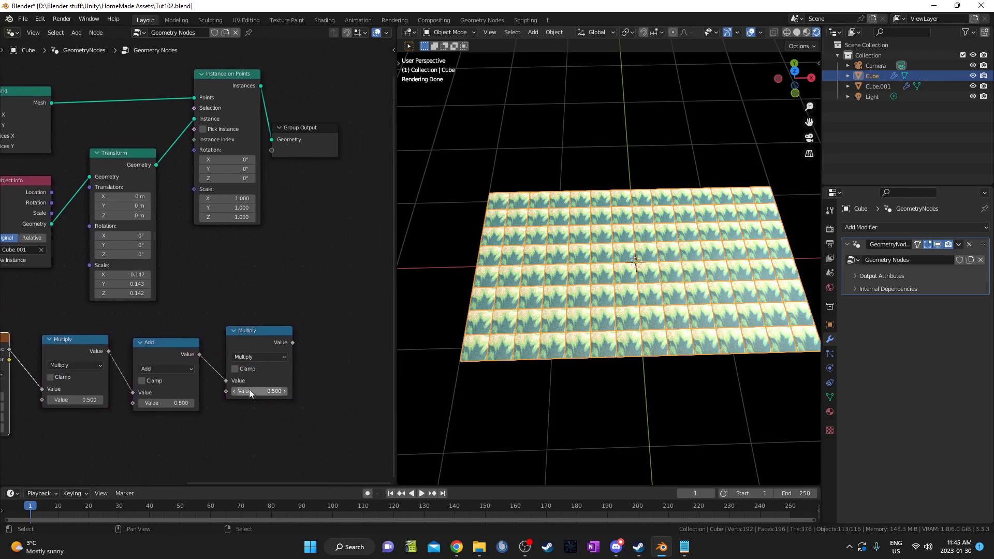
# Add a Combine XYZ node, feed the last Multiply into its X, and connect its Vector to the Instance on Points Rotation.
pyautogui.write('combine')
pyautogui.press('Return')
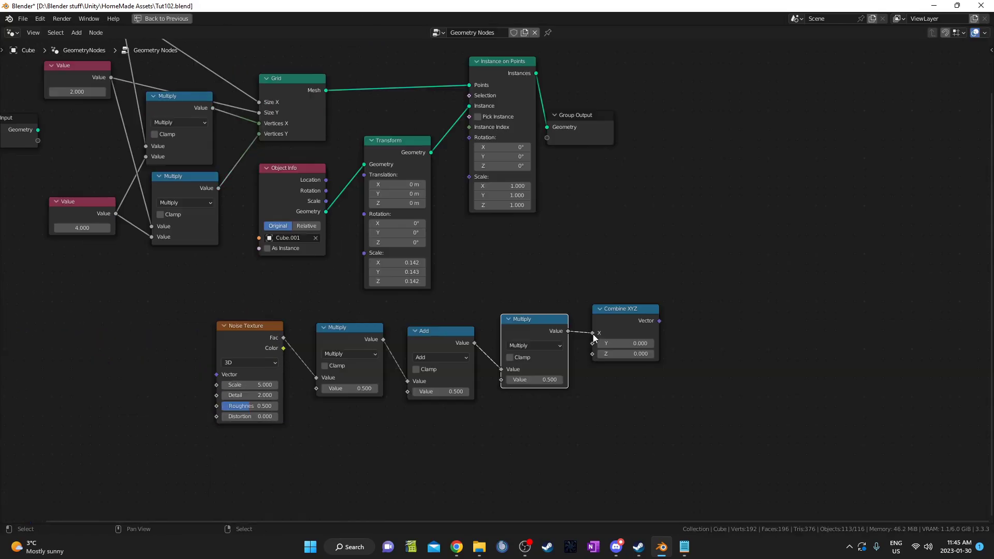
pyautogui.moveTo(564, 391); pyautogui.dragTo(623, 451, button='middle')
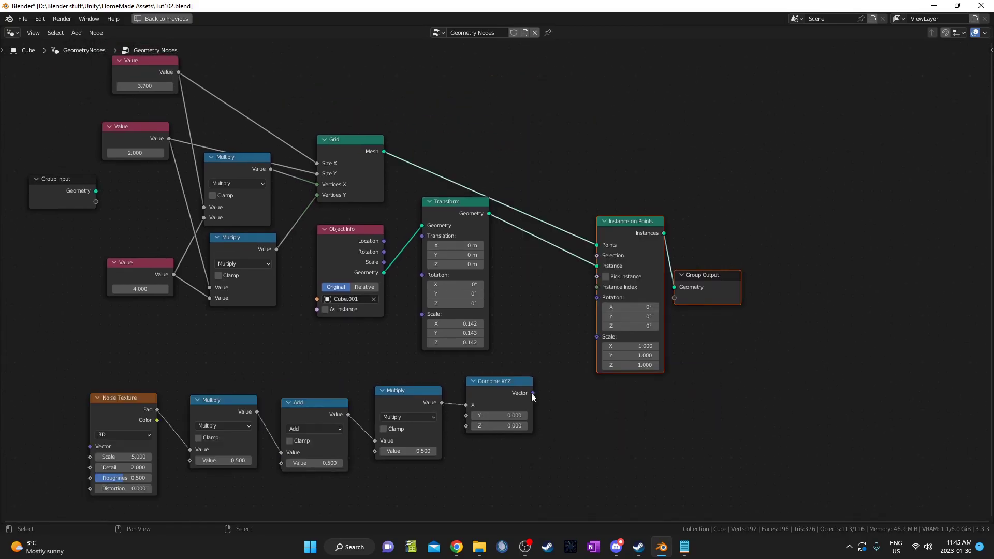
pyautogui.moveTo(533, 393); pyautogui.dragTo(596, 297)
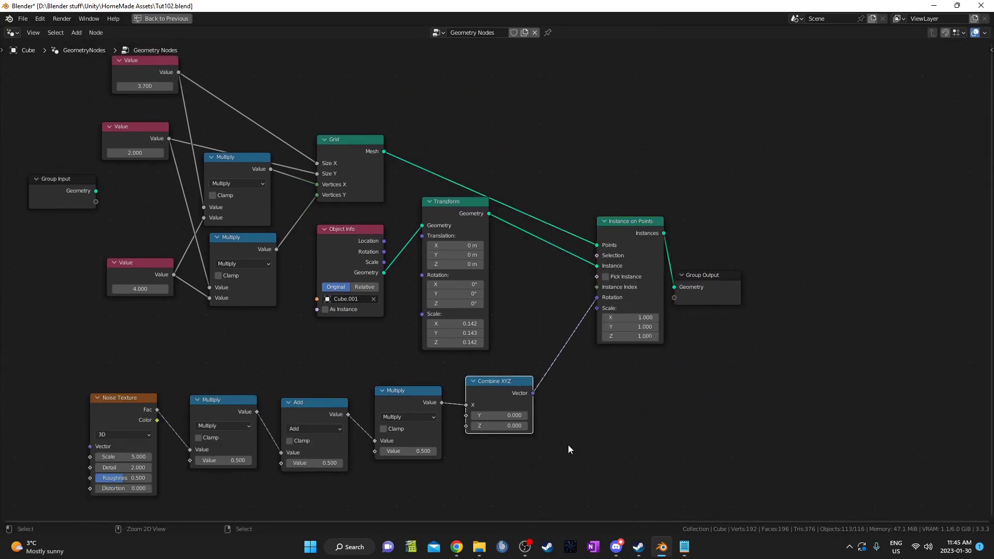
# Switch the Noise Texture to 4D and drive its W value with #frame/1000.
pyautogui.hotkey('ctrl', 'space')
pyautogui.click(154, 330)
pyautogui.click(155, 387)
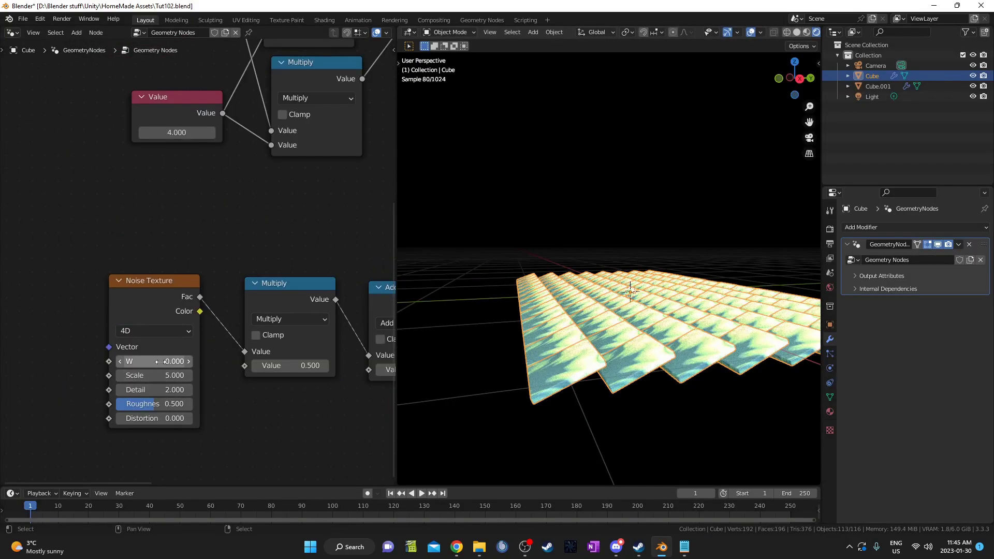
pyautogui.click(154, 361)
pyautogui.write('#')
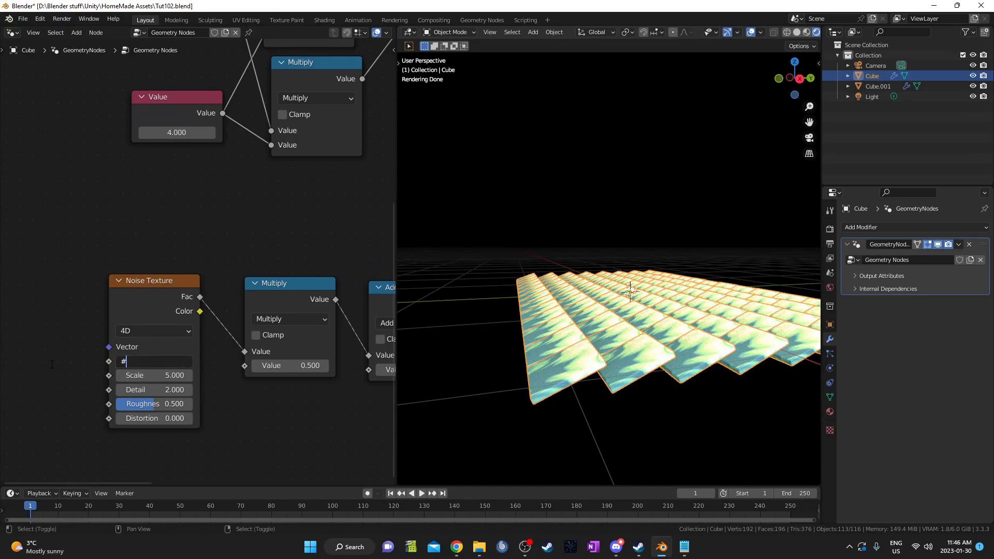
pyautogui.write('frame/1000')
pyautogui.press('Return')
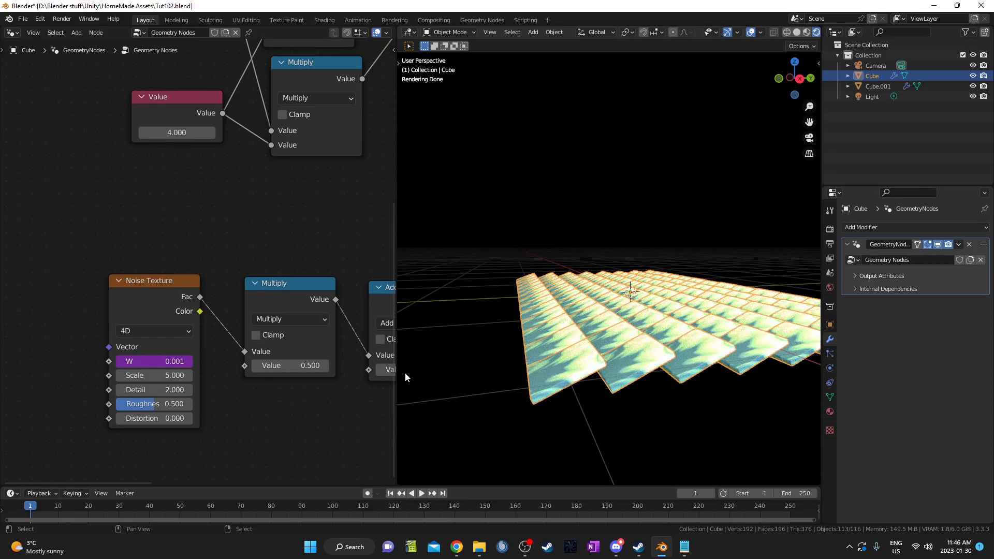
# Set the value of the first Multiply node after the Noise Texture to 13.
pyautogui.scroll(-1, 266, 383)
pyautogui.moveTo(266, 384); pyautogui.dragTo(86, 366, button='middle')
pyautogui.click(104, 351)
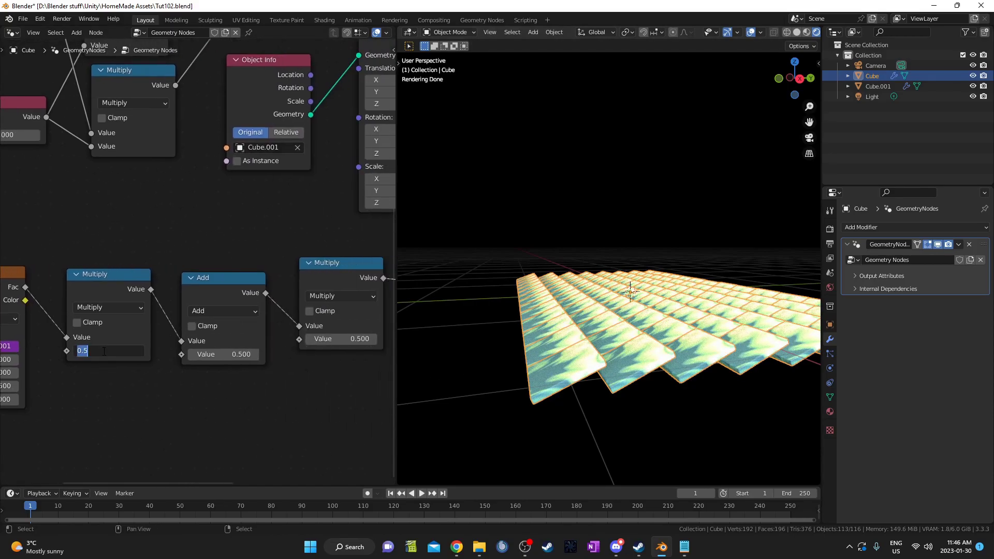
pyautogui.write('13')
pyautogui.press('Return')
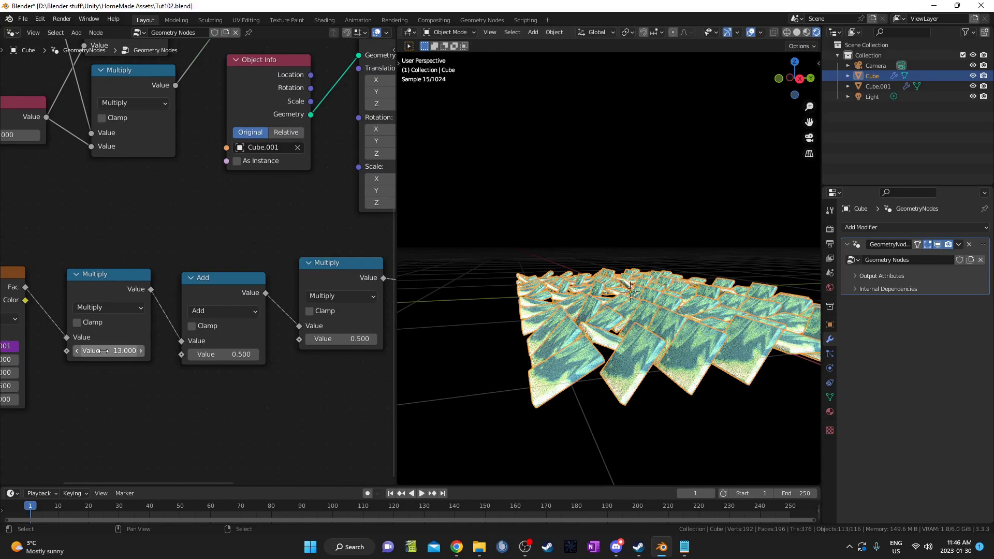
# Set the Add node's value to -2.15.
pyautogui.click(235, 354)
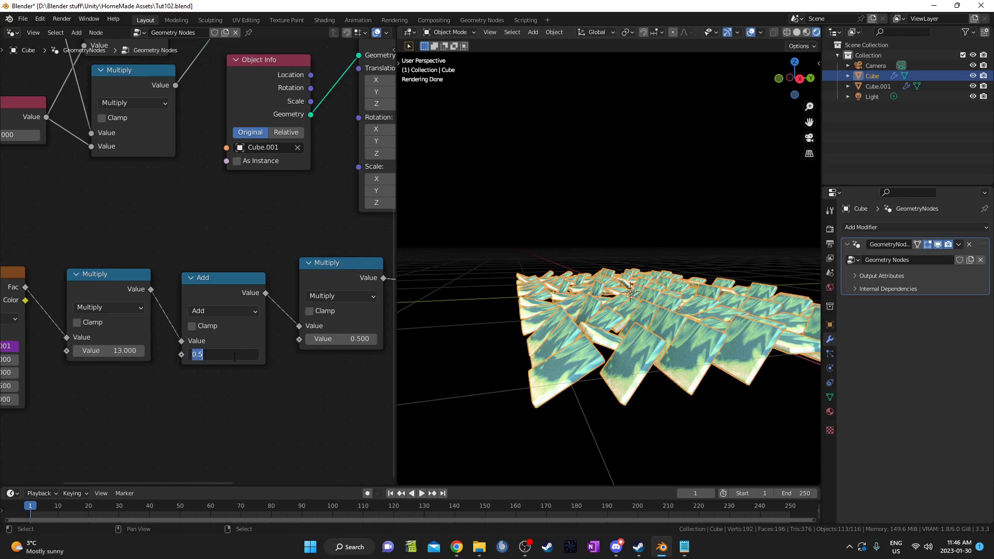
pyautogui.press('BackSpace')
pyautogui.write('-2.15')
pyautogui.press('Return')
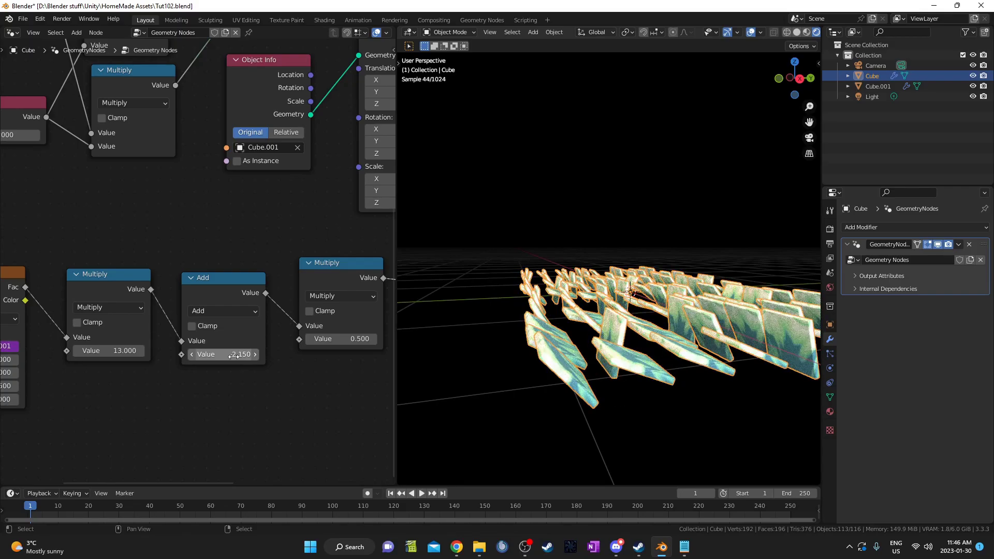
# Try 1 as the value of the last Multiply node and bring it down to 0.
pyautogui.moveTo(549, 337)
pyautogui.mouseDown(button='middle')
pyautogui.moveTo(590, 369)
pyautogui.moveTo(576, 353)
pyautogui.moveTo(506, 329)
pyautogui.moveTo(520, 317)
pyautogui.moveTo(542, 341)
pyautogui.mouseUp(button='middle')
pyautogui.moveTo(283, 330); pyautogui.dragTo(221, 326, button='middle')
pyautogui.click(284, 336)
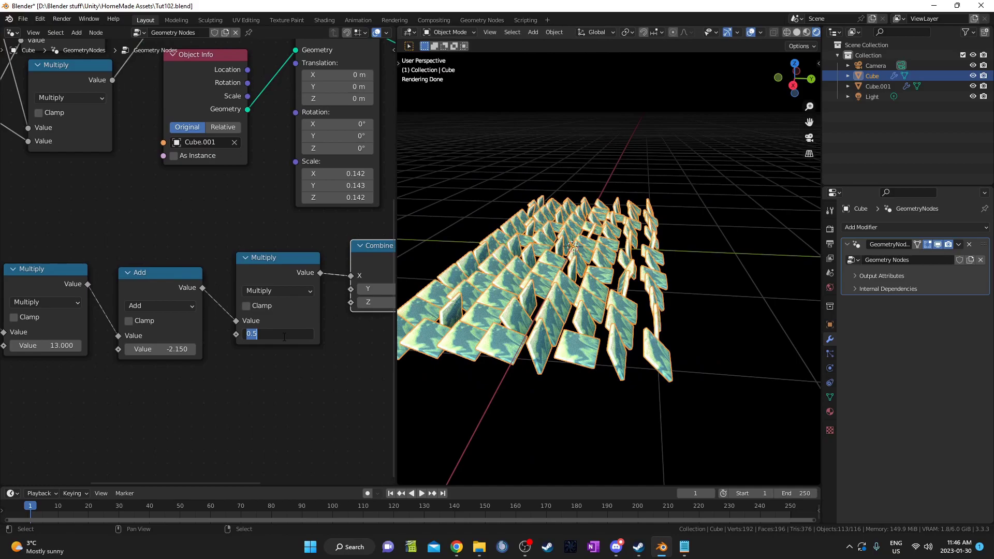
pyautogui.write('1')
pyautogui.press('Return')
pyautogui.keyDown('ctrl'); pyautogui.moveTo(284, 335); pyautogui.dragTo(238, 333); pyautogui.keyUp('ctrl')
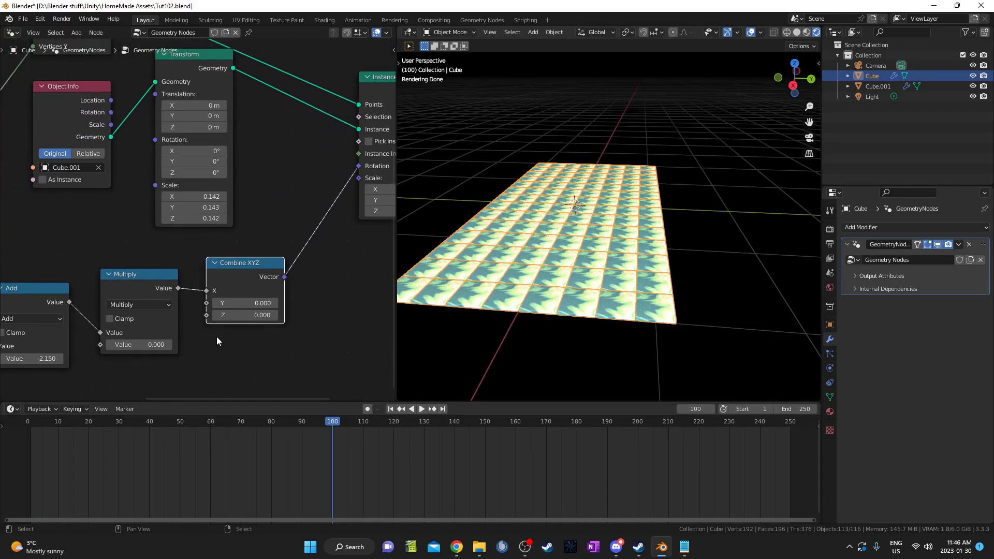
# Keyframe the last Multiply node's value of 0 at frame 100 and return to frame 1.
pyautogui.moveTo(165, 348); pyautogui.dragTo(225, 312, button='middle')
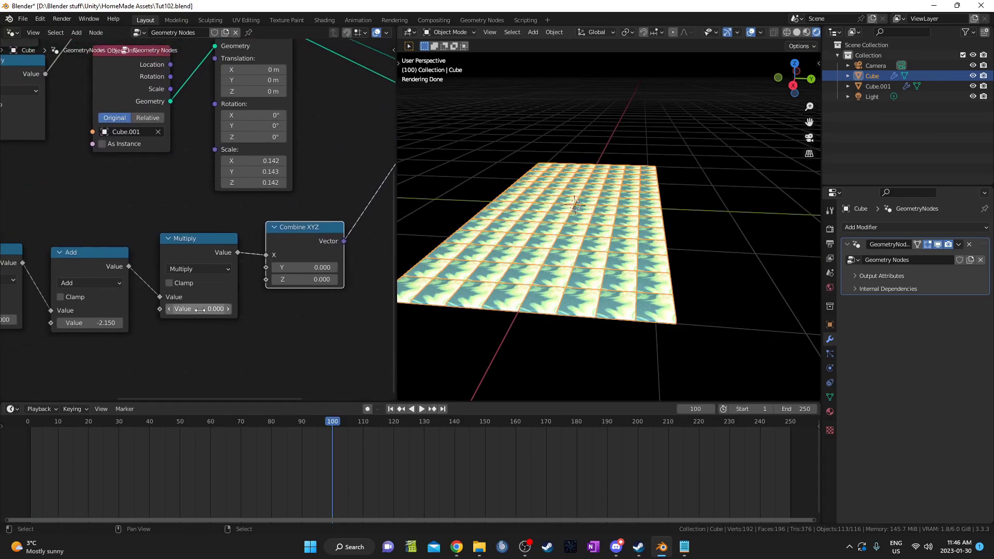
pyautogui.press('i')
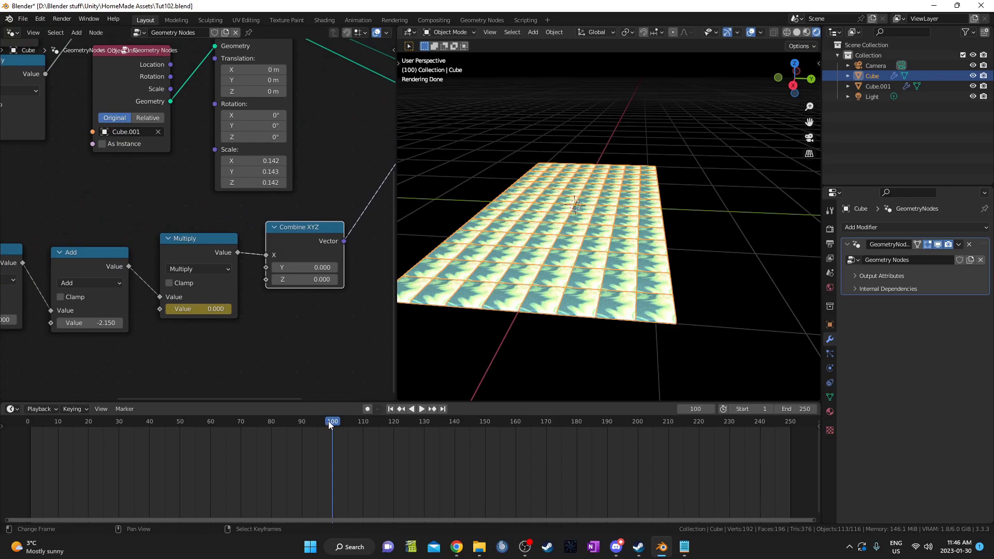
pyautogui.press('space')
pyautogui.click(116, 430)
pyautogui.moveTo(60, 430); pyautogui.dragTo(57, 430)
pyautogui.press('Escape')
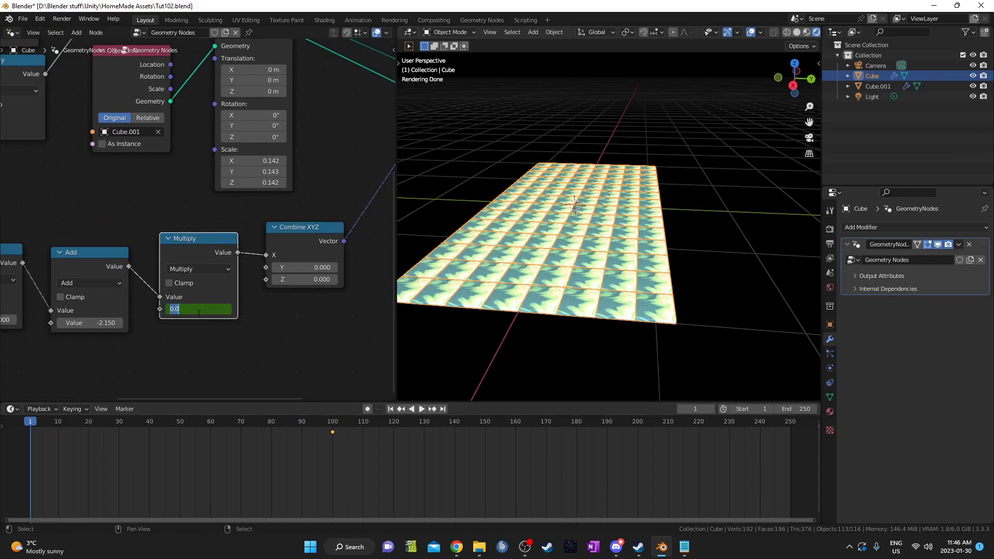
# Set the last Multiply node's value to 1 at frame 1, keyframe it, and play the animation.
pyautogui.write('1')
pyautogui.press('Return')
pyautogui.press('i')
pyautogui.press('space')
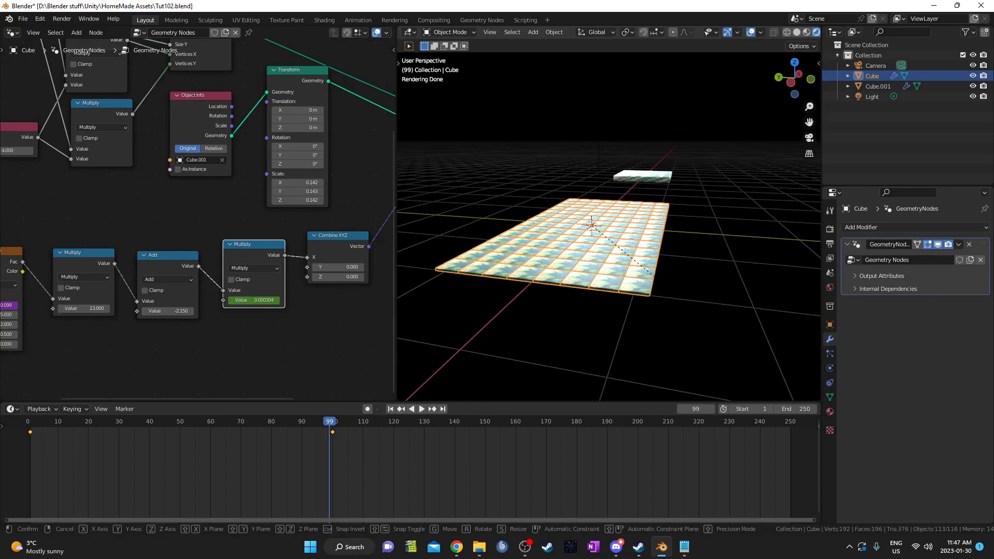
# Rotate the tiled panel 90° about the X axis so that it stands upright.
pyautogui.write('90')
pyautogui.press('Return')
pyautogui.moveTo(680, 297); pyautogui.dragTo(647, 247, button='middle')
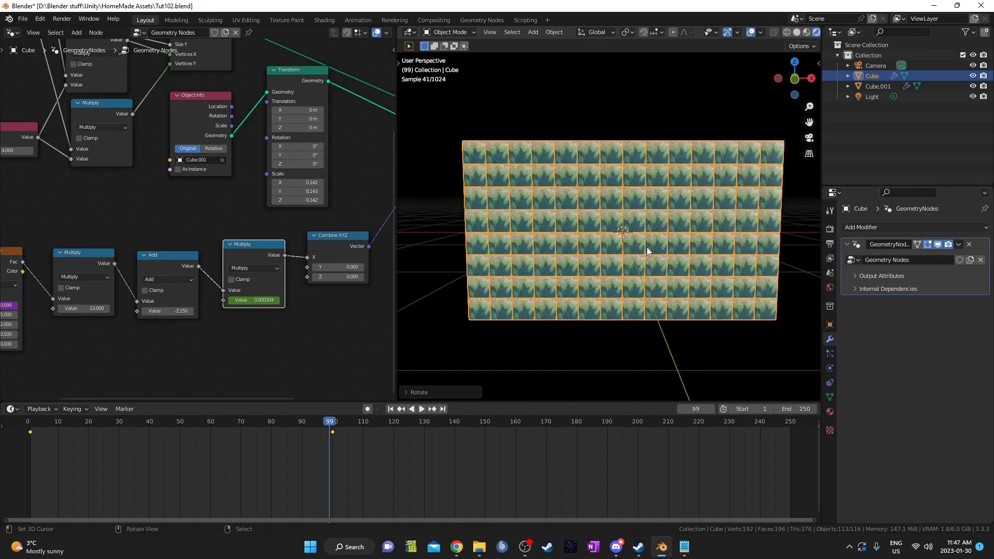
pyautogui.moveTo(649, 346); pyautogui.dragTo(572, 343, button='middle')
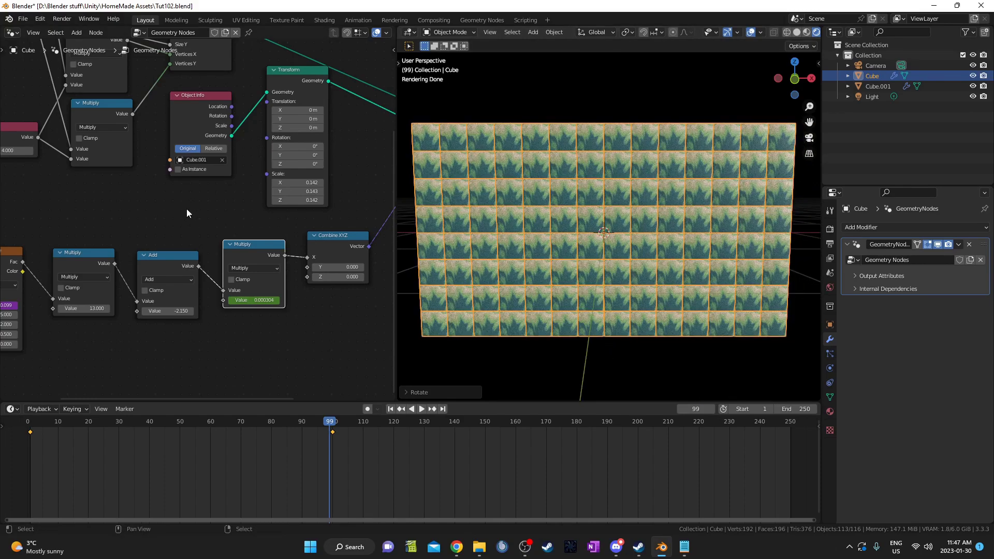
# Move the Group Output away from Instance on Points and insert a Realize Instances node between them.
pyautogui.moveTo(186, 209); pyautogui.dragTo(56, 272, button='middle')
pyautogui.scroll(-1, 204, 253)
pyautogui.moveTo(204, 253); pyautogui.dragTo(106, 249, button='middle')
pyautogui.moveTo(328, 250); pyautogui.dragTo(329, 250)
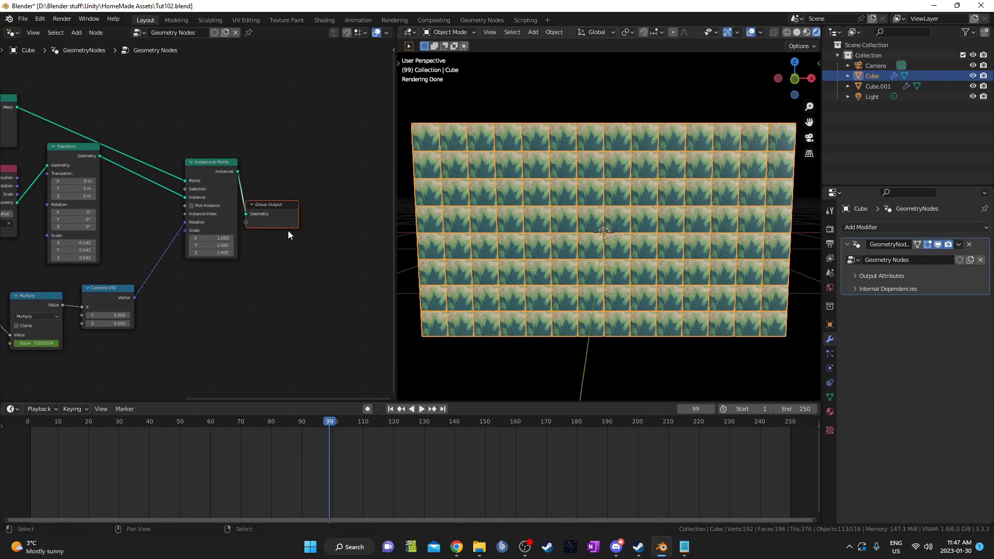
pyautogui.press('g')
pyautogui.click(334, 197)
pyautogui.scroll(4, 310, 219)
pyautogui.moveTo(310, 224); pyautogui.dragTo(182, 248, button='middle')
pyautogui.hotkey('shift', 'a')
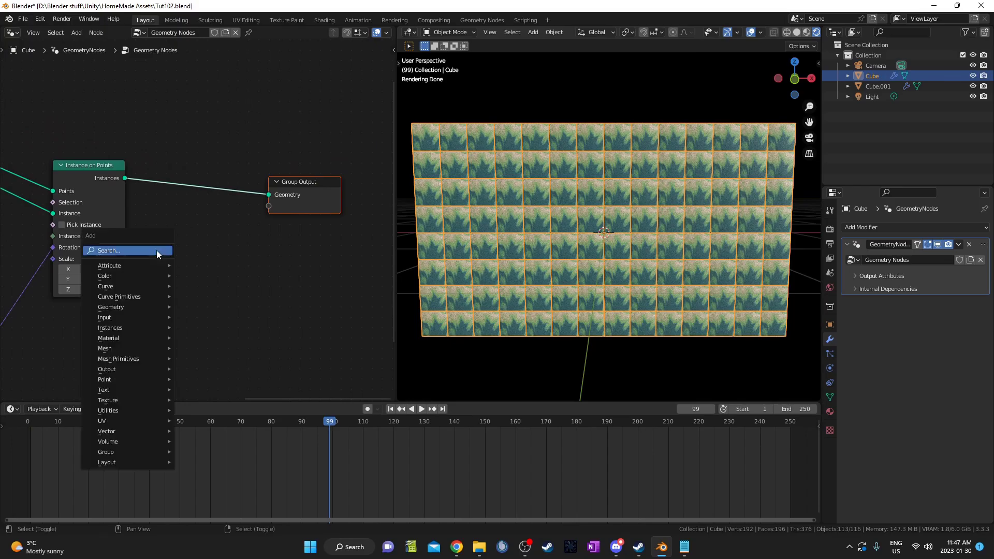
pyautogui.write('rea')
pyautogui.click(199, 270)
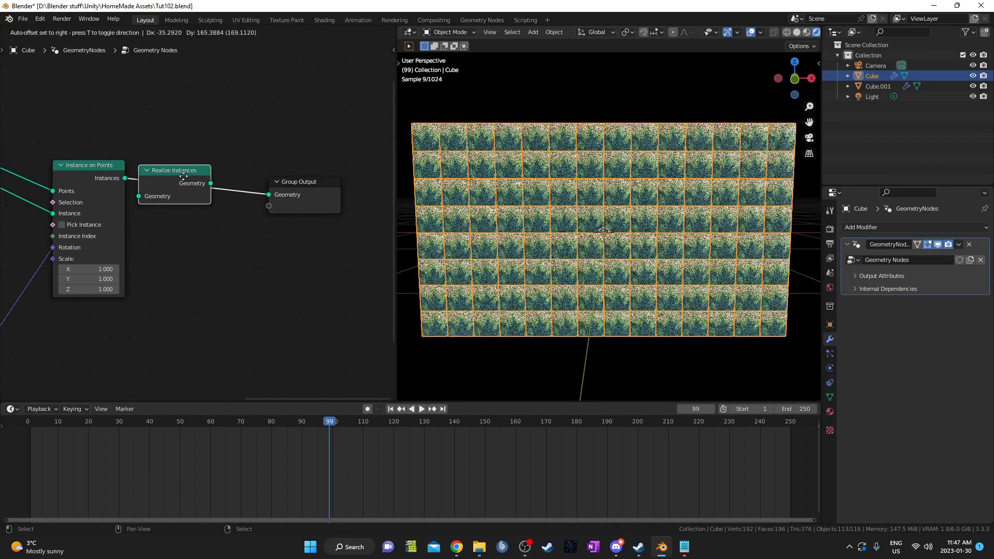
pyautogui.click(197, 178)
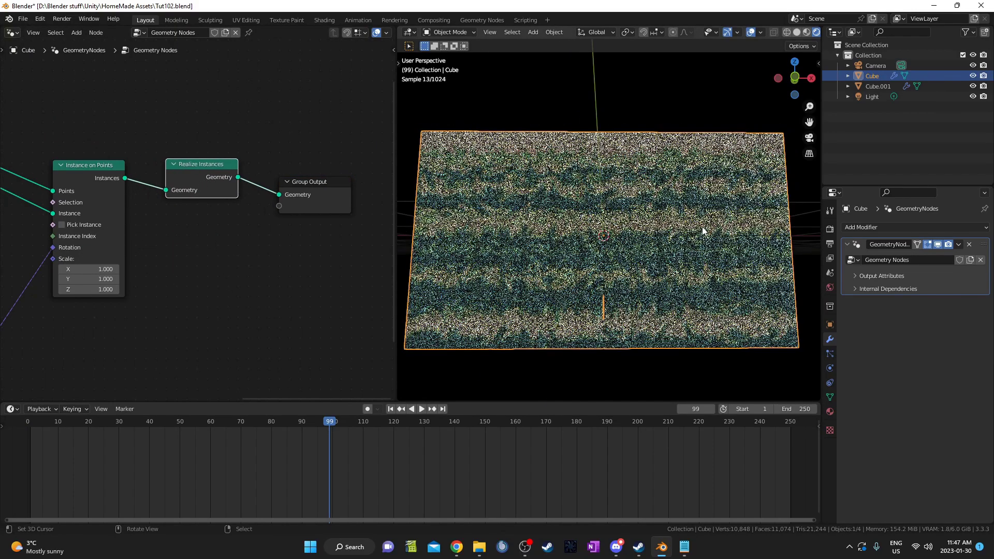
# Scrub back through the animation to frame 49 and inspect the rotating tiles from the side.
pyautogui.moveTo(327, 477); pyautogui.dragTo(267, 466)
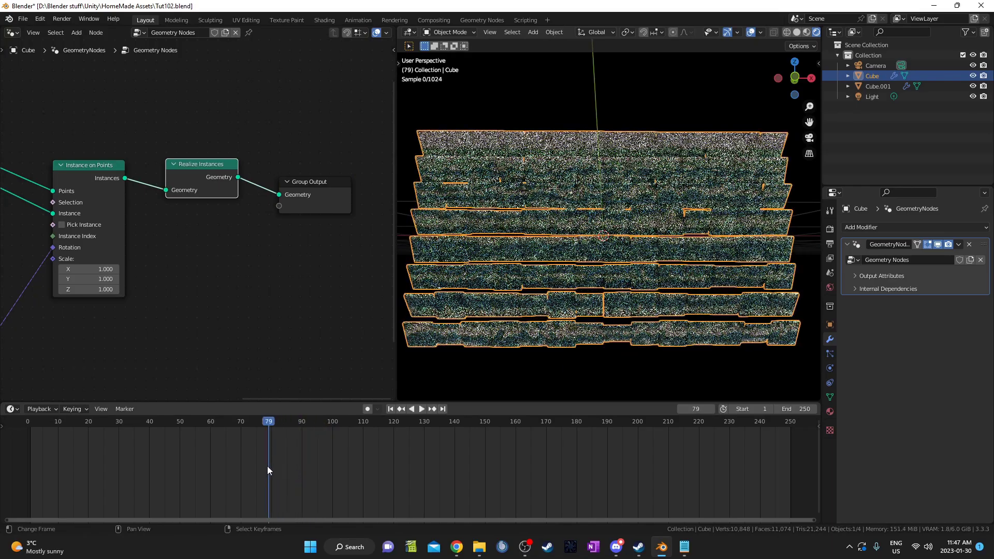
pyautogui.moveTo(642, 267); pyautogui.dragTo(691, 292, button='middle')
pyautogui.moveTo(268, 470); pyautogui.dragTo(176, 470)
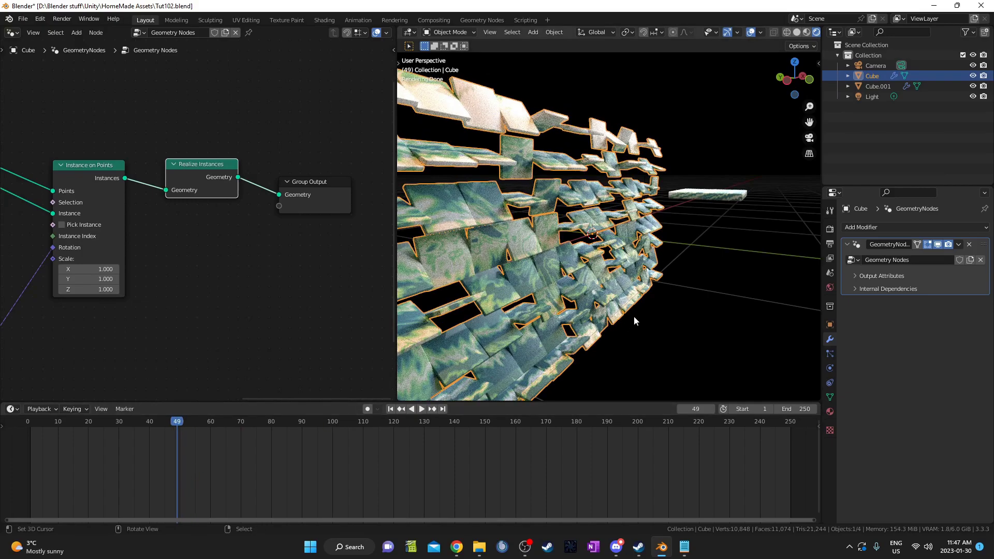
# Insert a Set Material node between Realize Instances and Group Output and assign it the green tile material 0.2.
pyautogui.hotkey('shift', 'a')
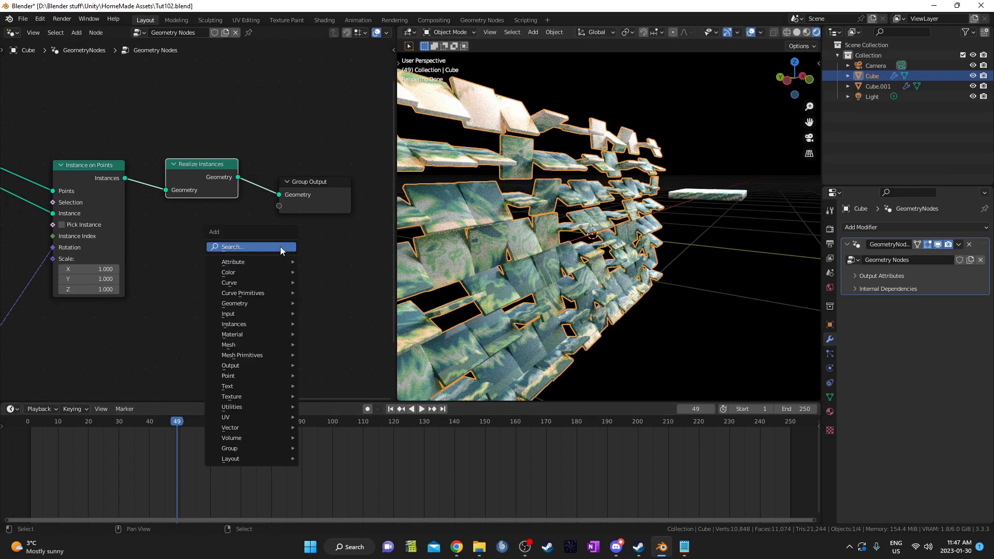
pyautogui.write('set')
pyautogui.click(316, 285)
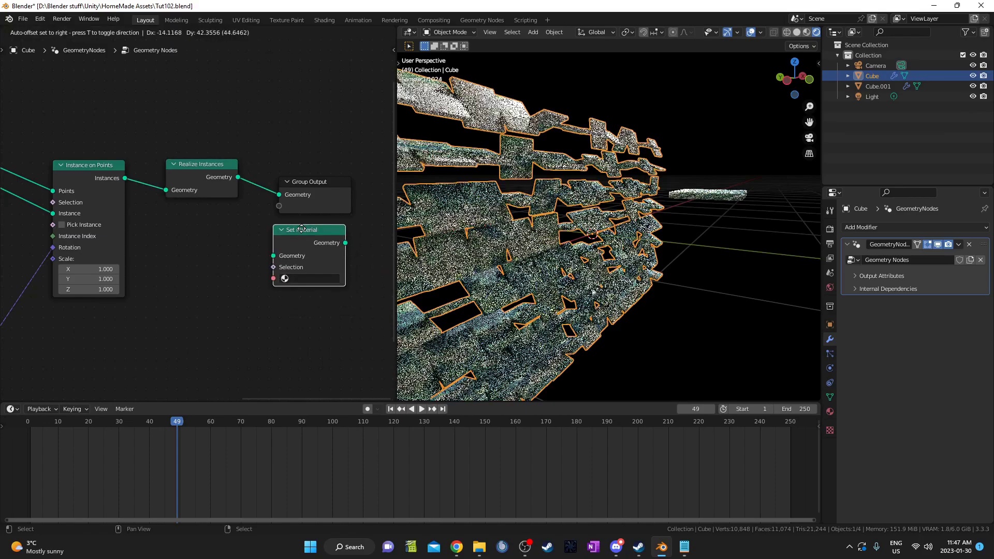
pyautogui.click(303, 198)
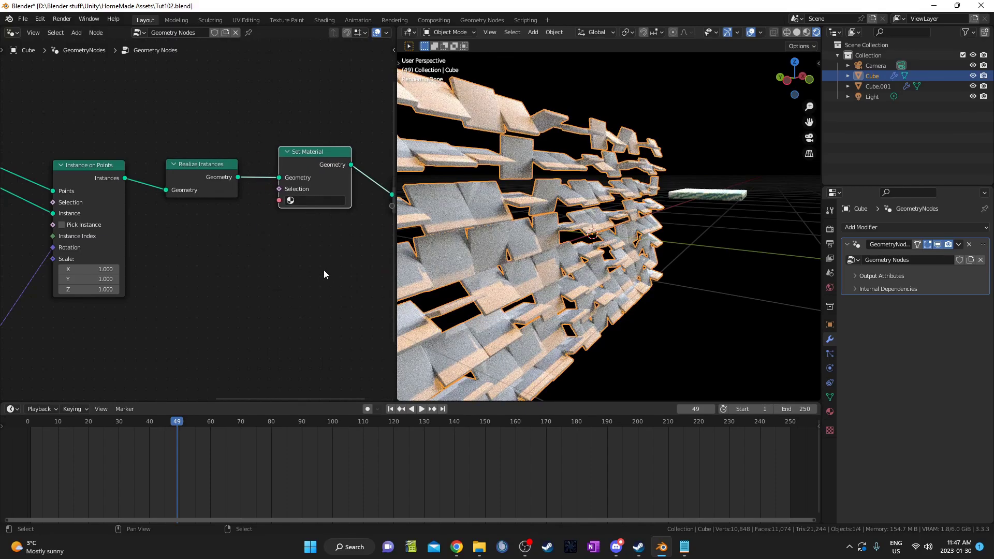
pyautogui.moveTo(324, 271); pyautogui.dragTo(209, 291, button='middle')
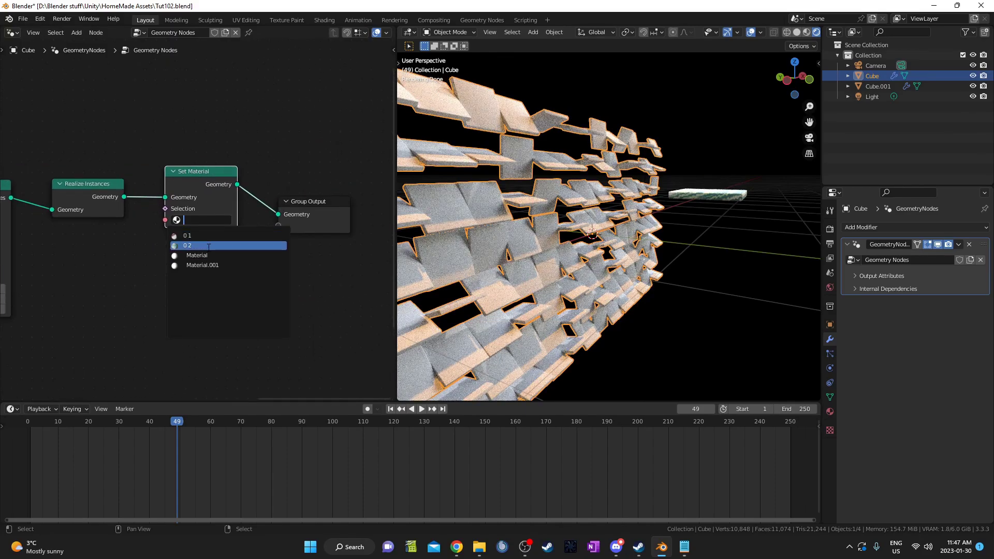
pyautogui.click(209, 247)
pyautogui.moveTo(153, 292); pyautogui.dragTo(215, 297, button='middle')
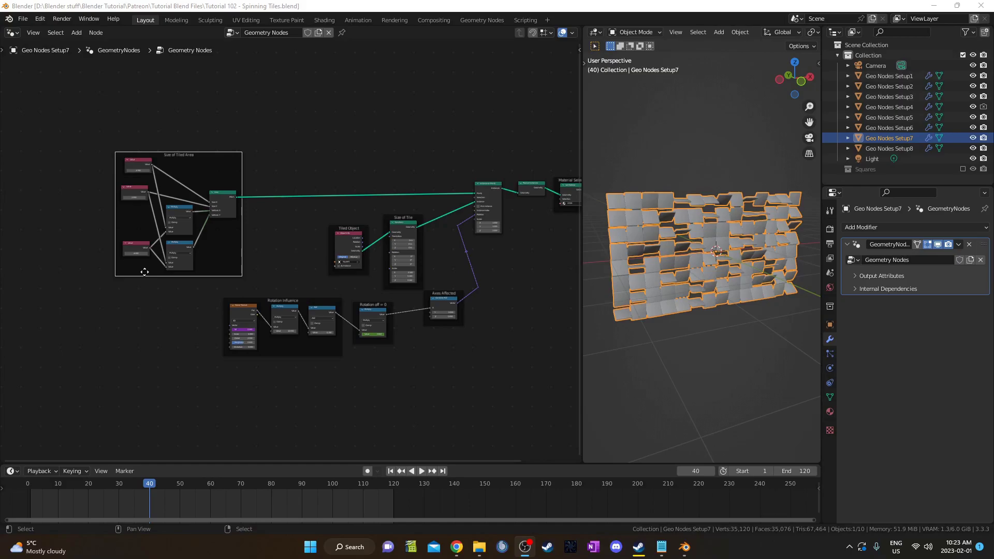
# Disconnect the Multiply node from the Grid's Vertices X input and set Vertices X to 1.
pyautogui.press('KP_Decimal')
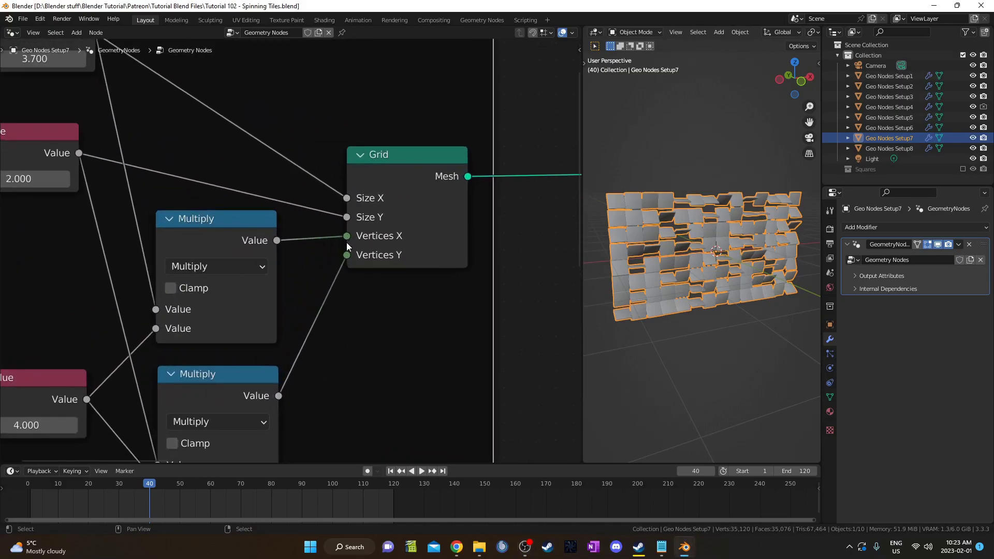
pyautogui.moveTo(319, 265); pyautogui.dragTo(318, 265)
pyautogui.click(405, 238)
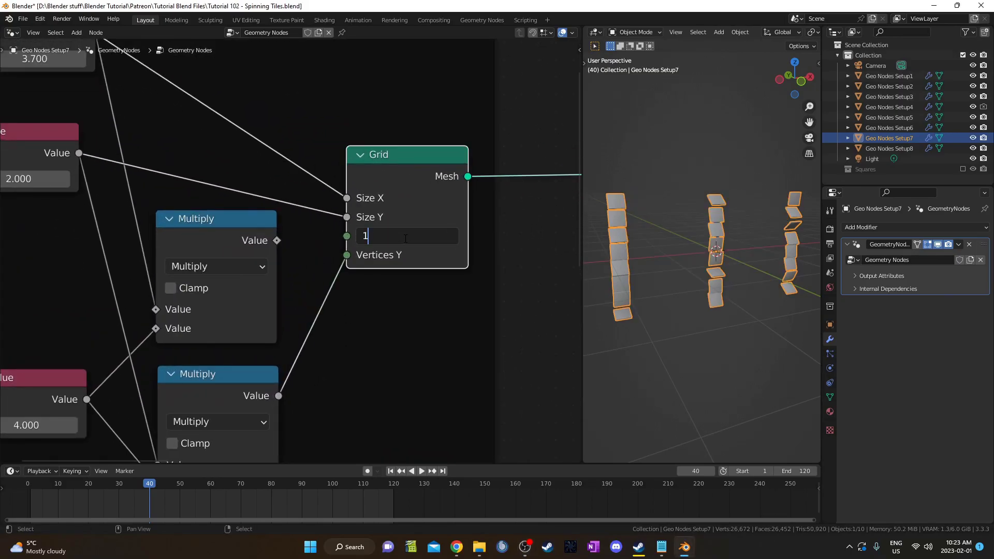
pyautogui.press('Return')
# Increase the X scale in the Size of Tile Transform node to widen the single column of tiles.
pyautogui.scroll(-9, 414, 294)
pyautogui.moveTo(459, 392); pyautogui.dragTo(203, 213, button='middle')
pyautogui.moveTo(389, 301); pyautogui.dragTo(271, 416, button='middle')
pyautogui.scroll(4, 310, 356)
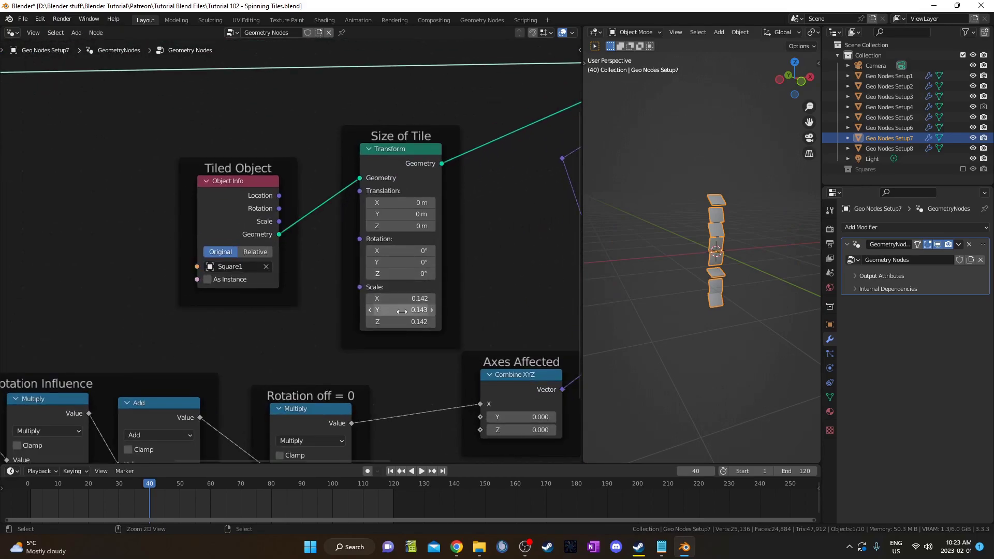
pyautogui.moveTo(401, 298); pyautogui.dragTo(453, 299)
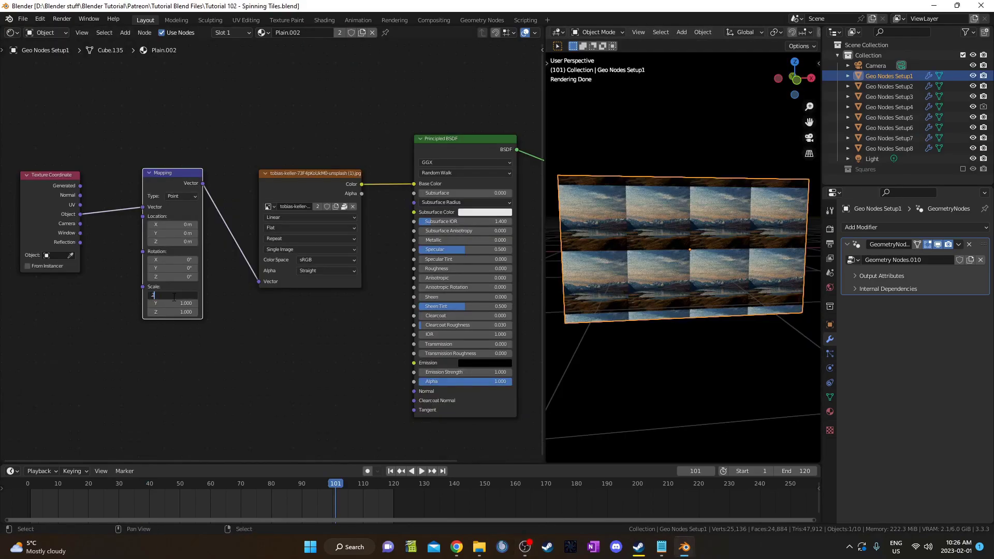
# Set the Mapping node's scale to 0.2 in X and 0.42 in Y, its X and Y location to 0.5 m, and scrub the animation.
pyautogui.press('Tab')
pyautogui.write('.42')
pyautogui.press('Return')
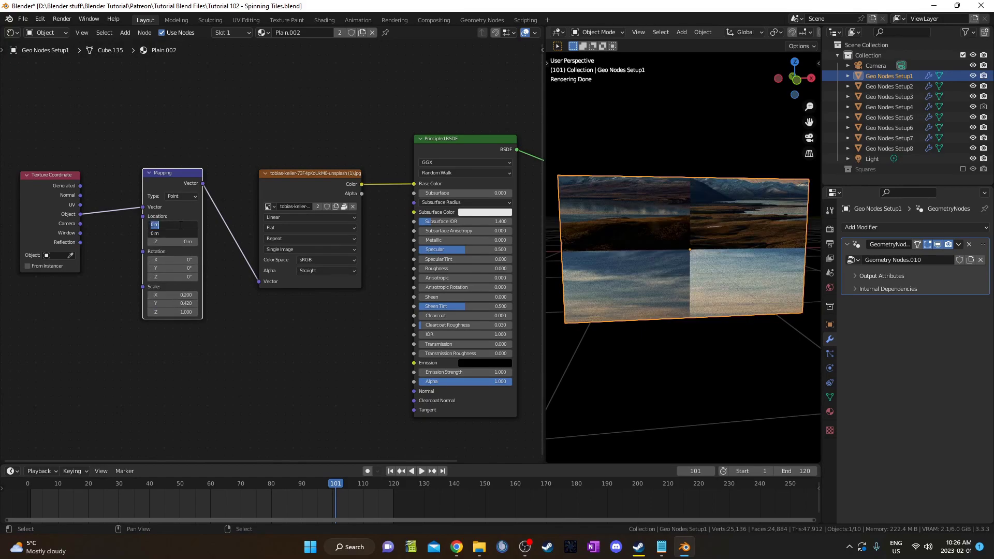
pyautogui.write('.5')
pyautogui.press('Return')
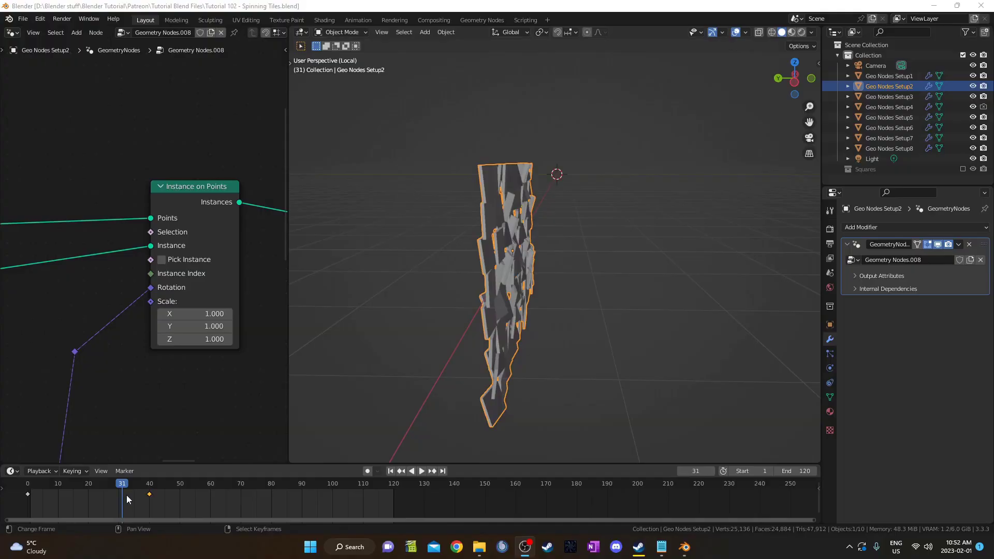
pyautogui.moveTo(126, 495); pyautogui.dragTo(78, 509)
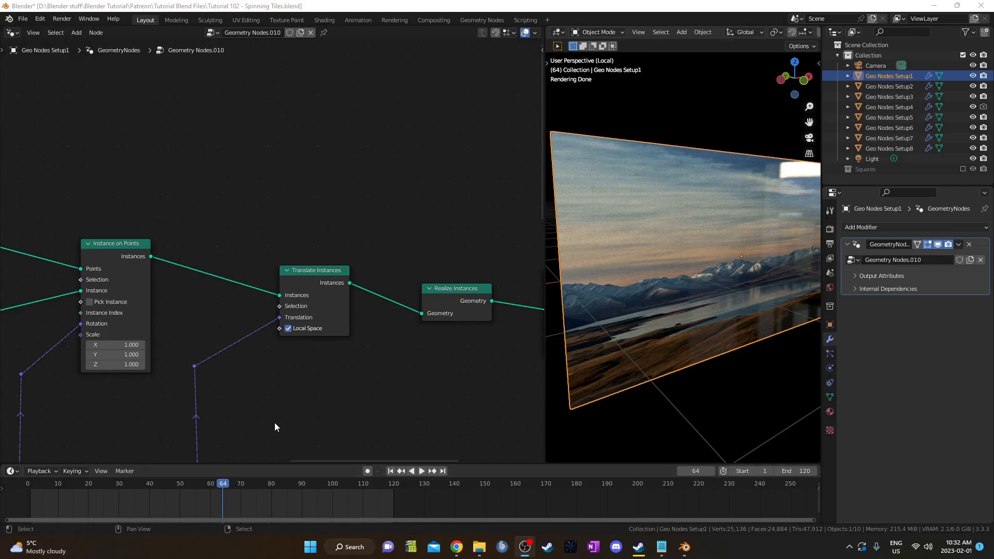
# Review the translation noise and axes nodes, and turn off Local Space on the Translate Instances node.
pyautogui.moveTo(274, 422); pyautogui.dragTo(367, 357, button='middle')
pyautogui.scroll(2, 402, 403)
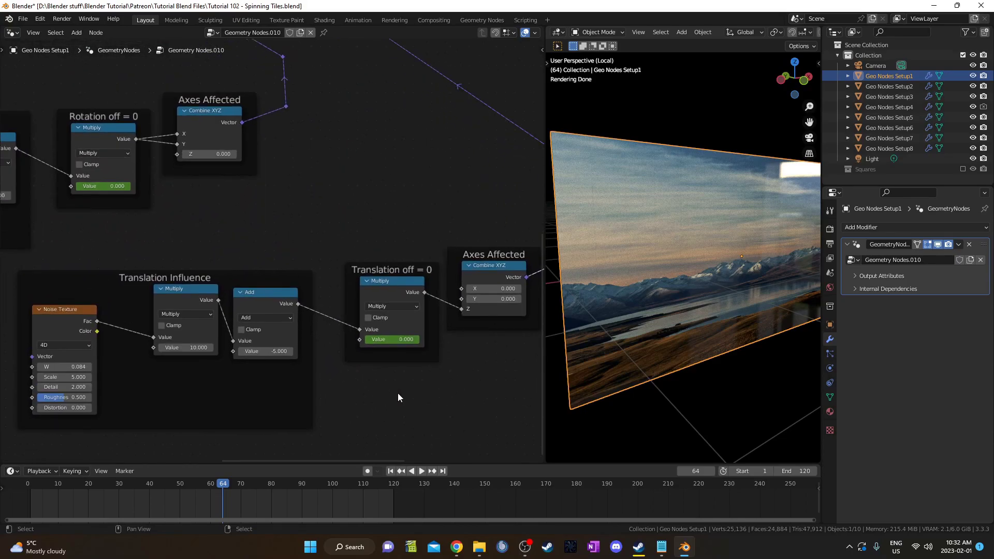
pyautogui.scroll(-3, 438, 346)
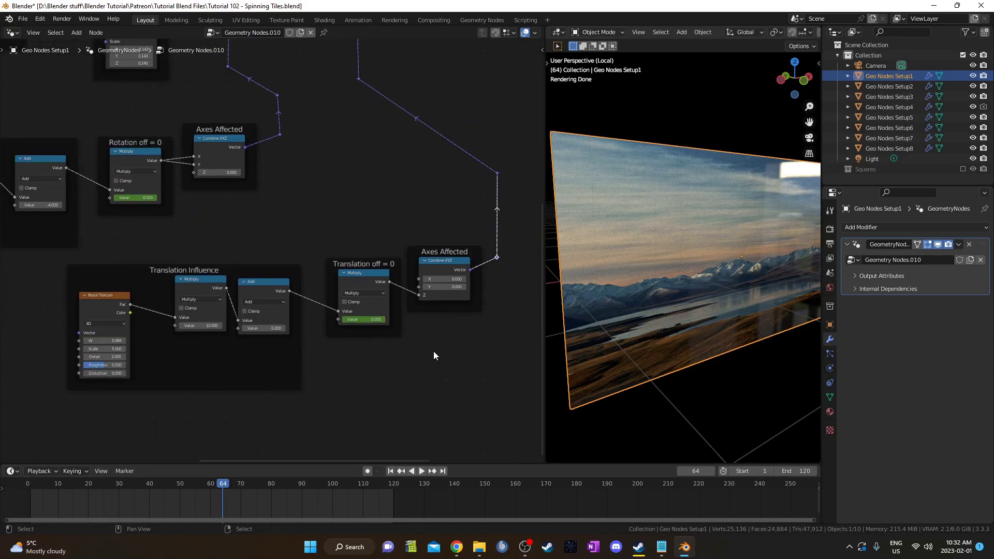
pyautogui.moveTo(473, 195); pyautogui.dragTo(366, 417, button='middle')
pyautogui.scroll(3, 324, 197)
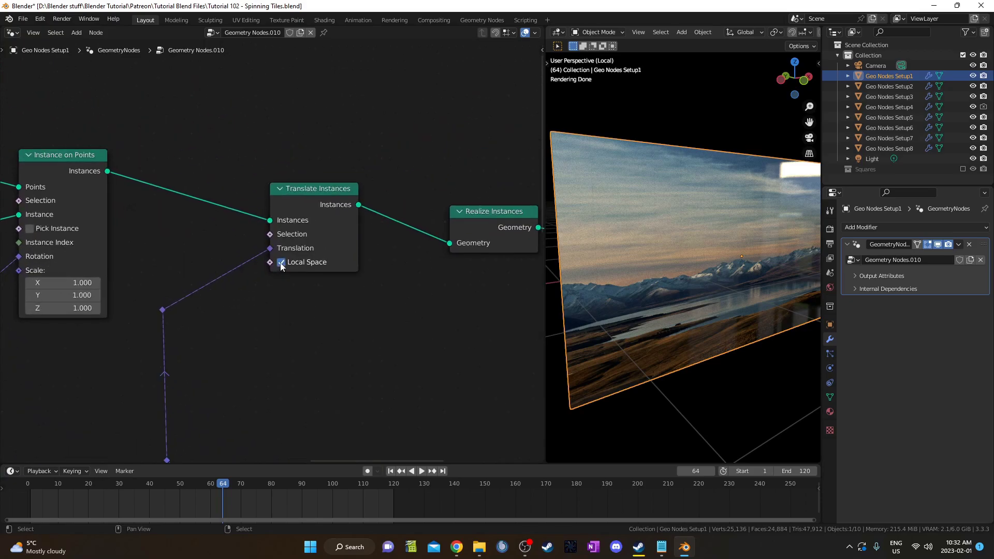
pyautogui.click(281, 262)
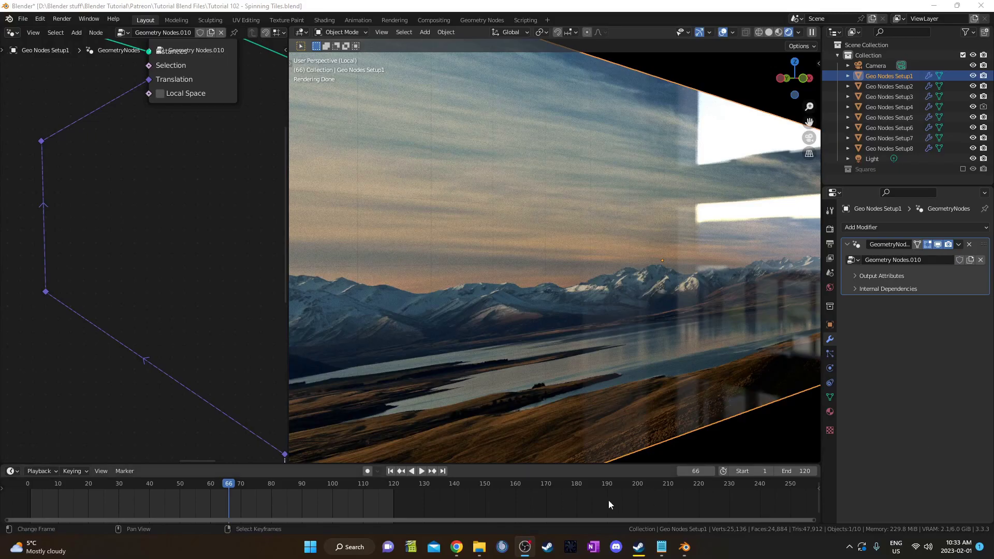